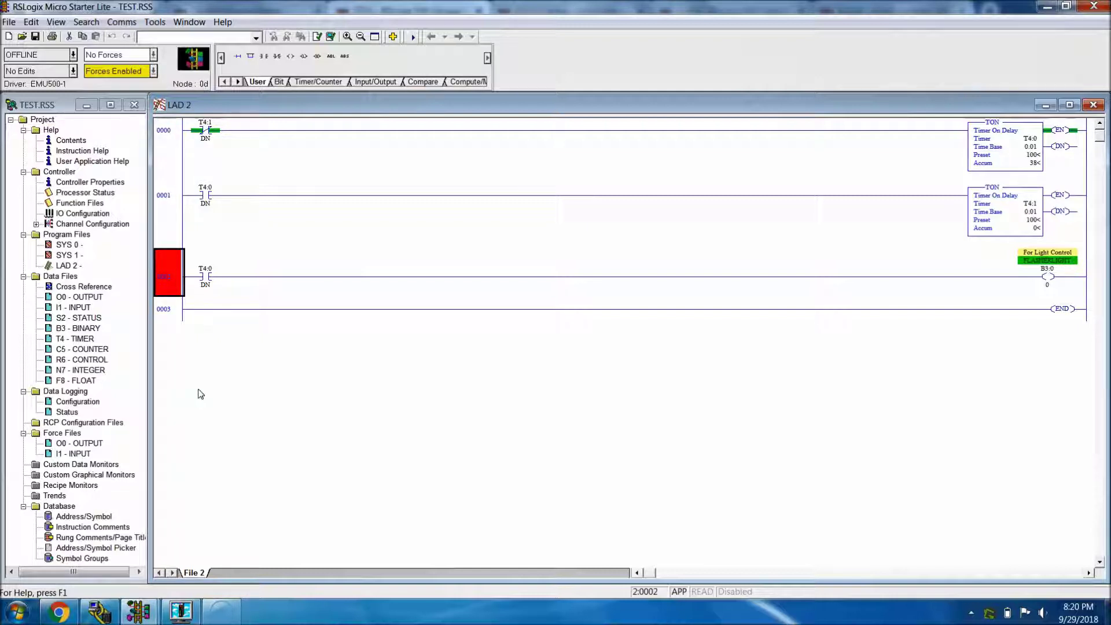
- Look over the Emulate500 window and the LAD 2 timer ladder, then bring up knowledgebase article 7331
click(182, 611)
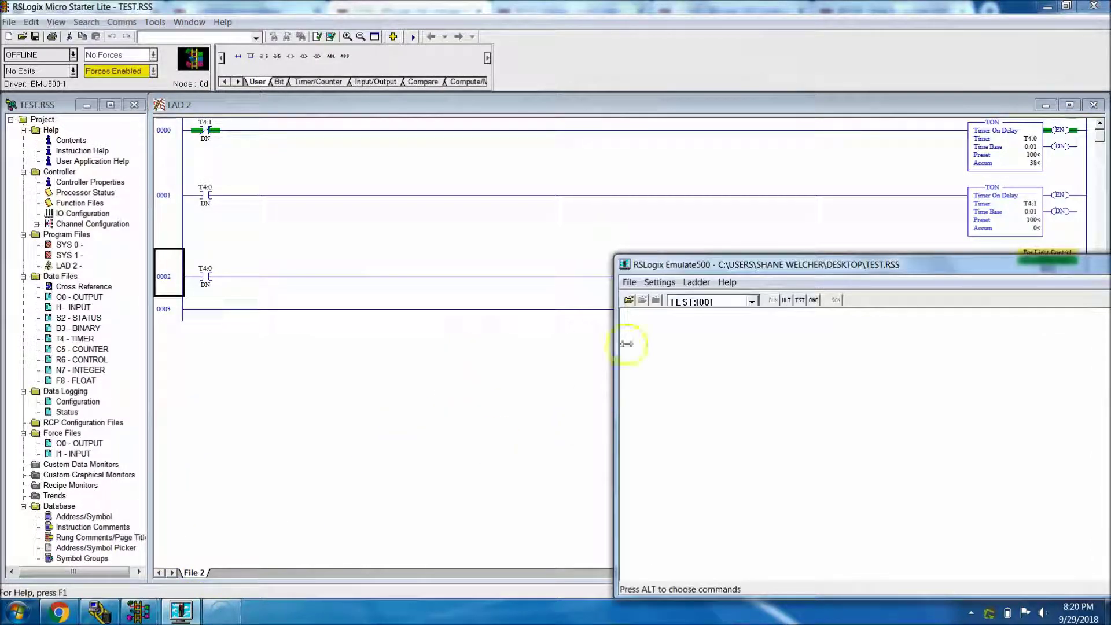
click(557, 311)
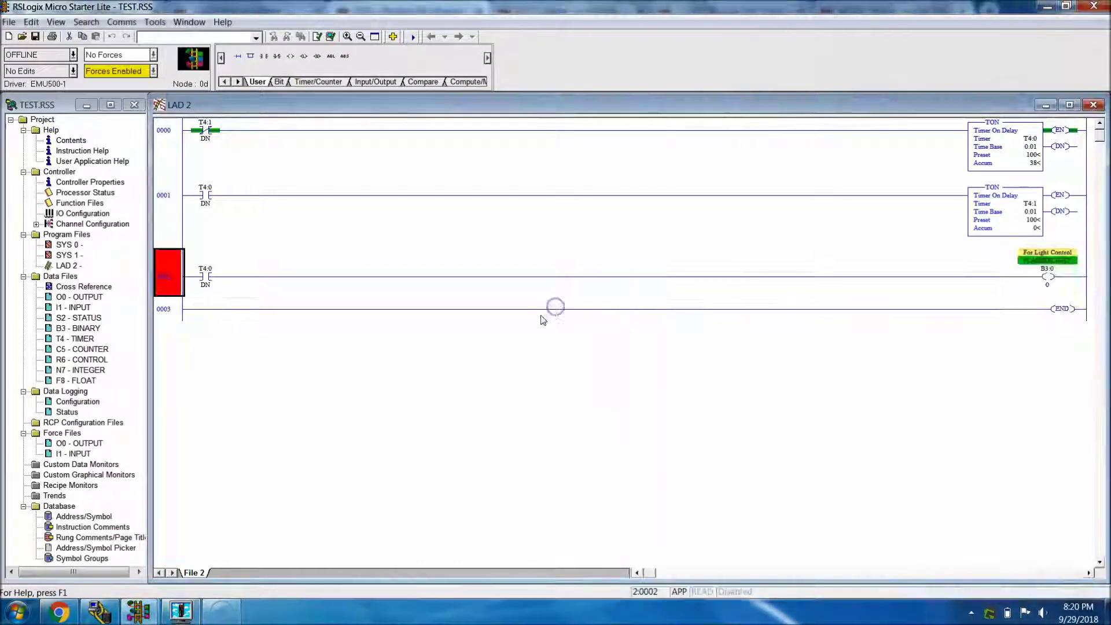
click(226, 205)
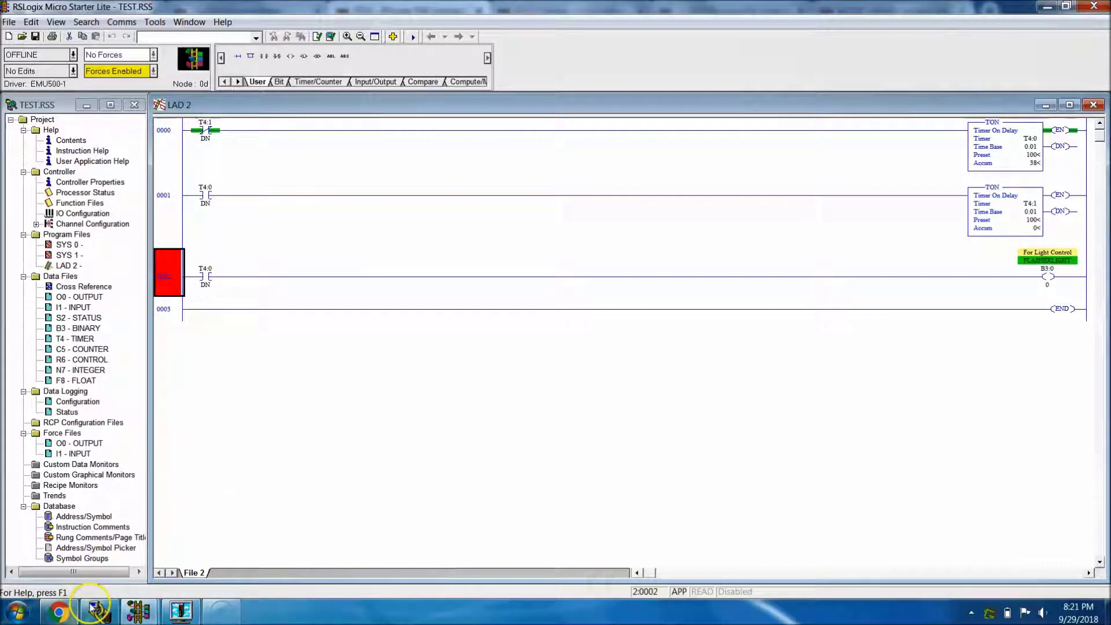
click(59, 612)
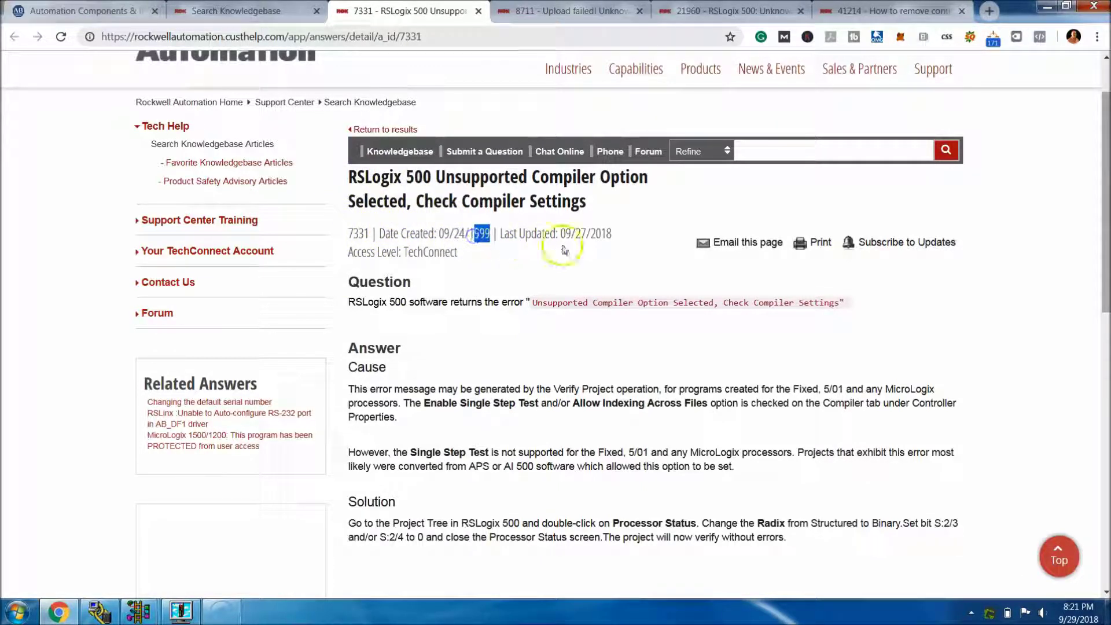
drag(609, 234, 561, 236)
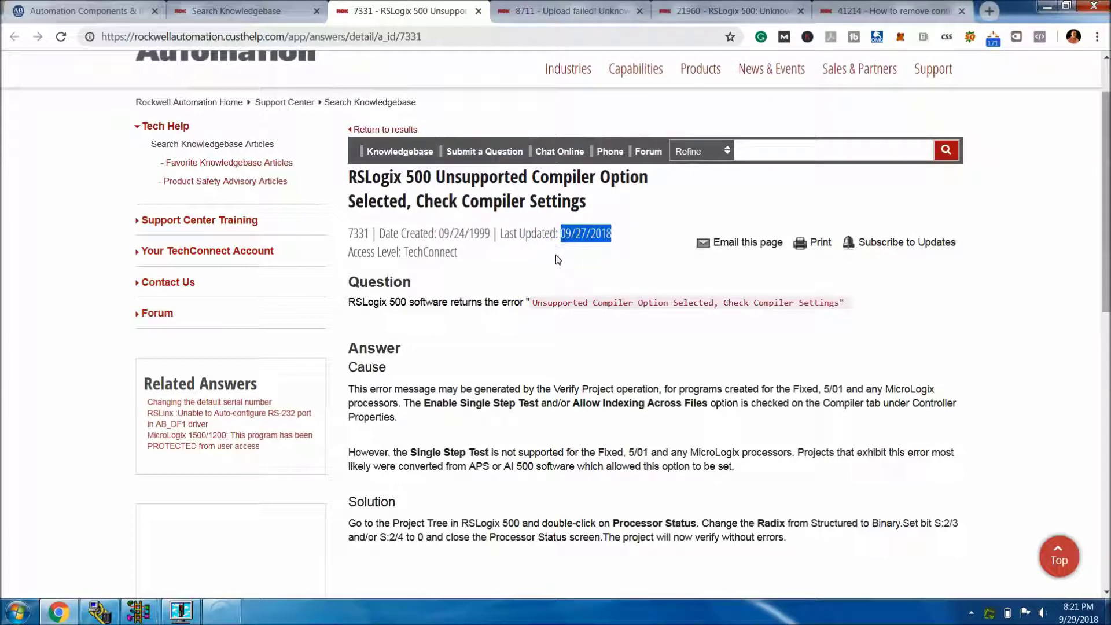
click(511, 389)
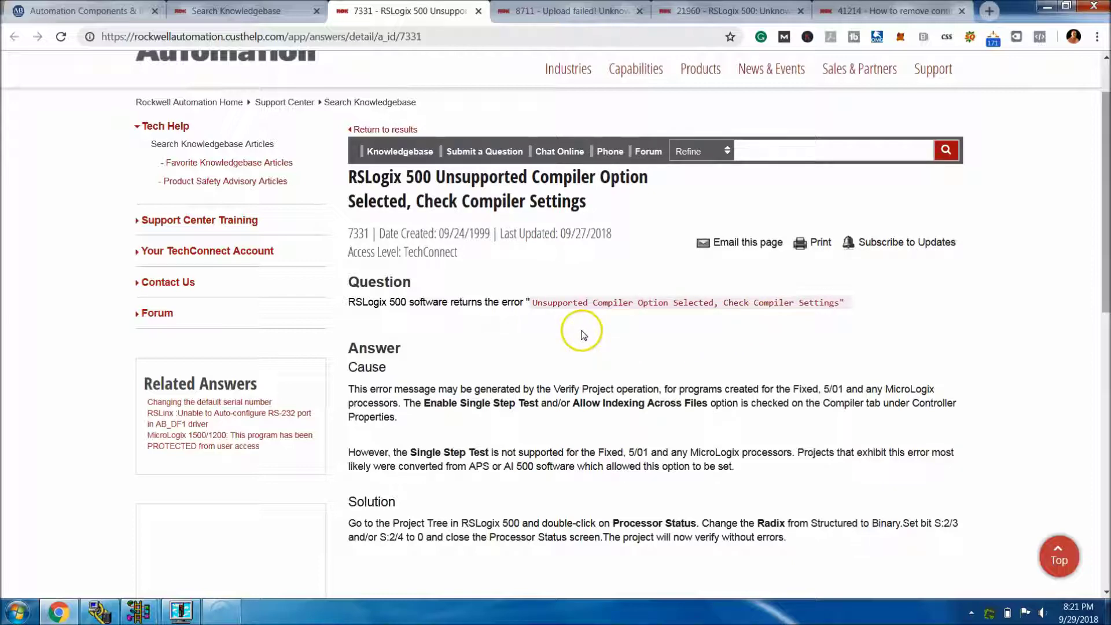
scroll(496, 399, down, 1)
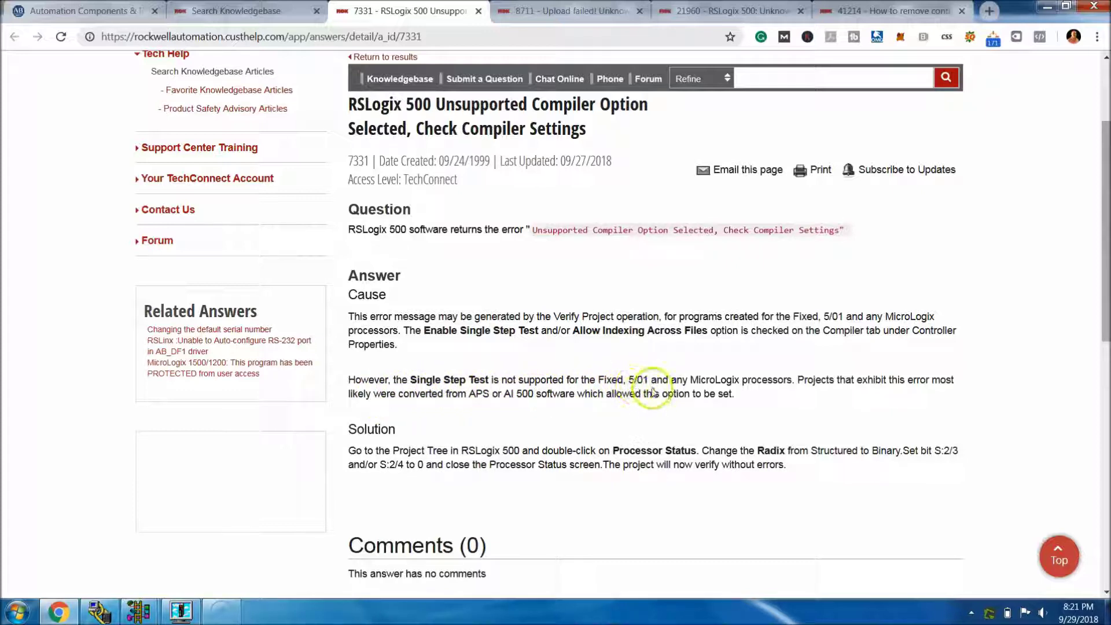
drag(649, 380, 629, 382)
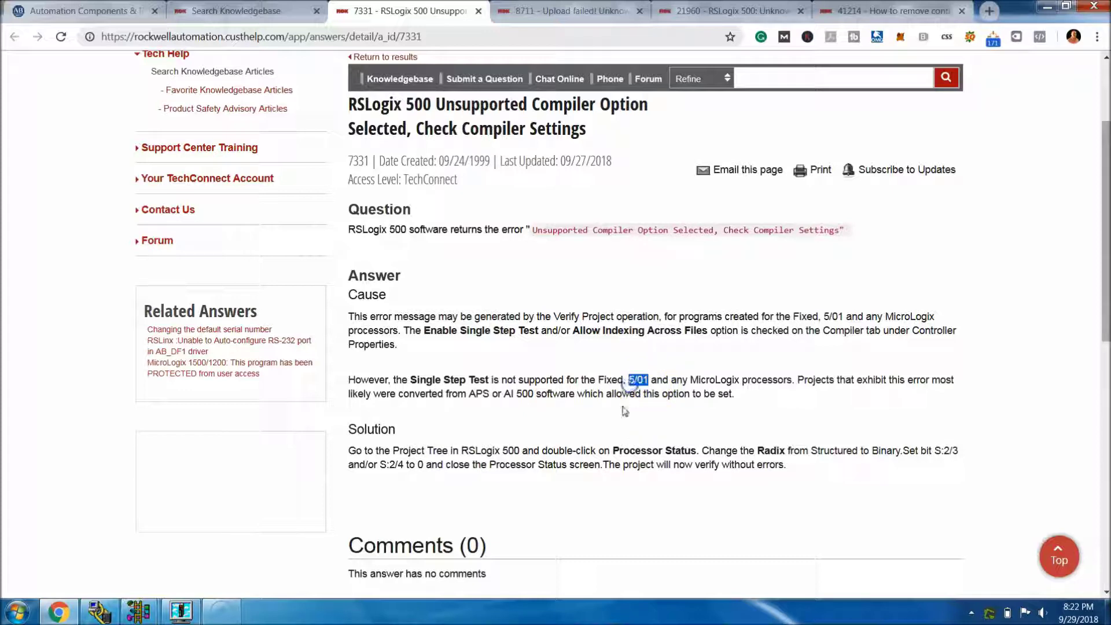
- Highlight 'MicroLogix' and the Processor Status solution step, then return to TEST.RSS in RSLogix
click(531, 407)
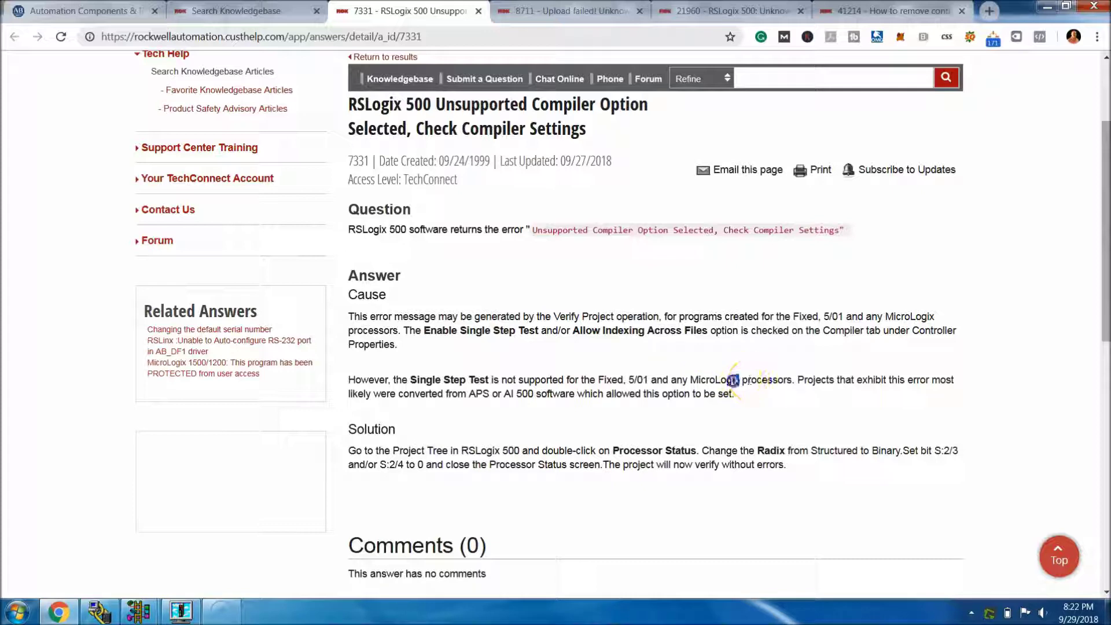
drag(740, 381, 694, 382)
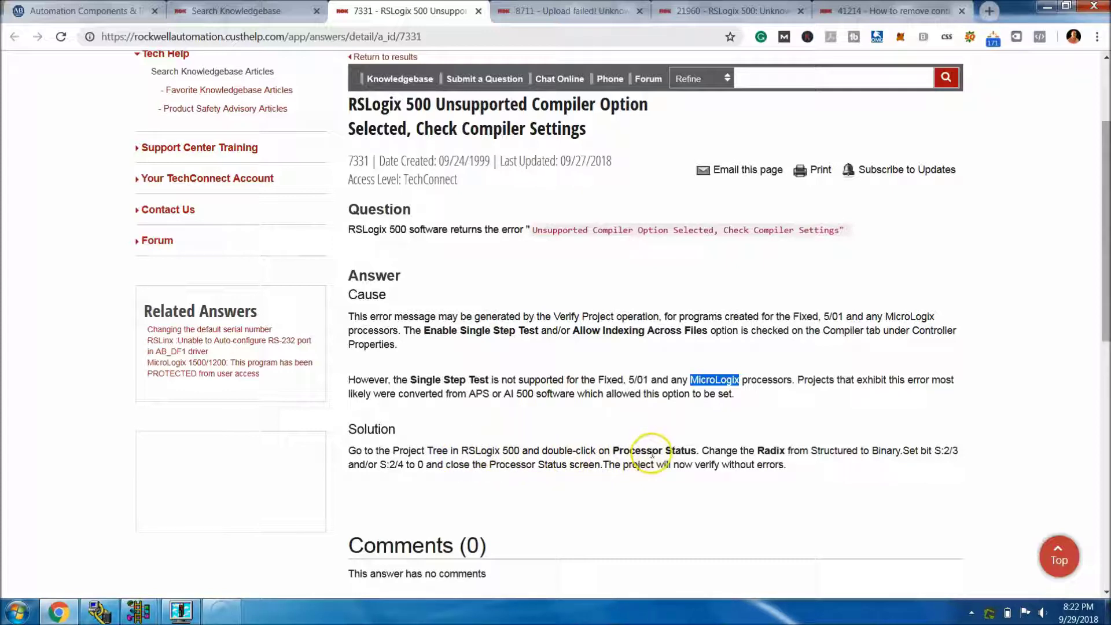
drag(695, 452, 610, 452)
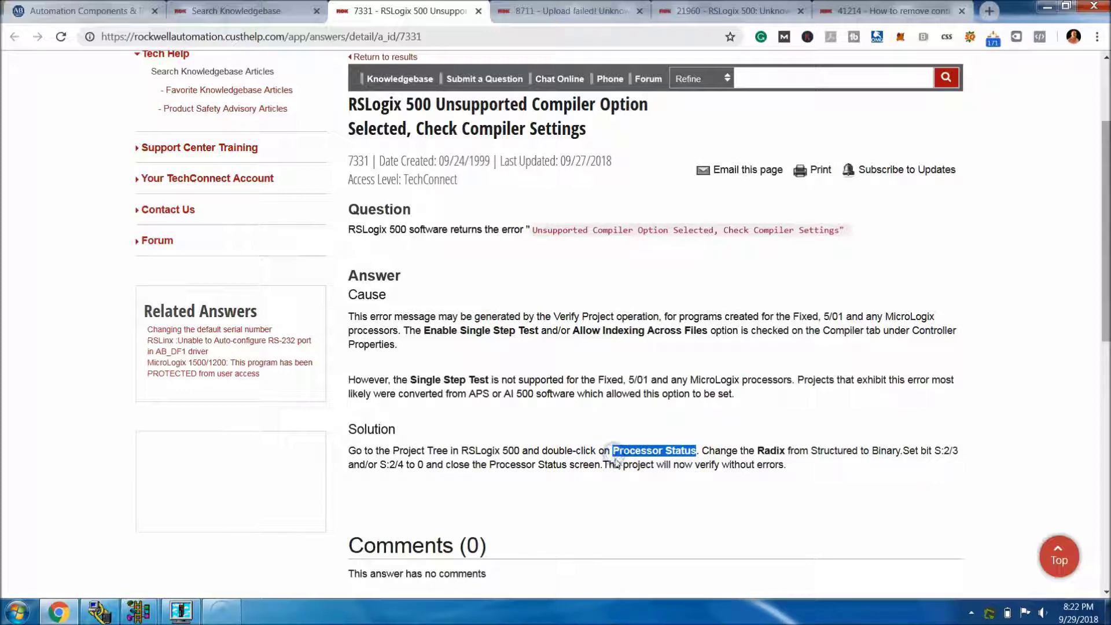
click(721, 474)
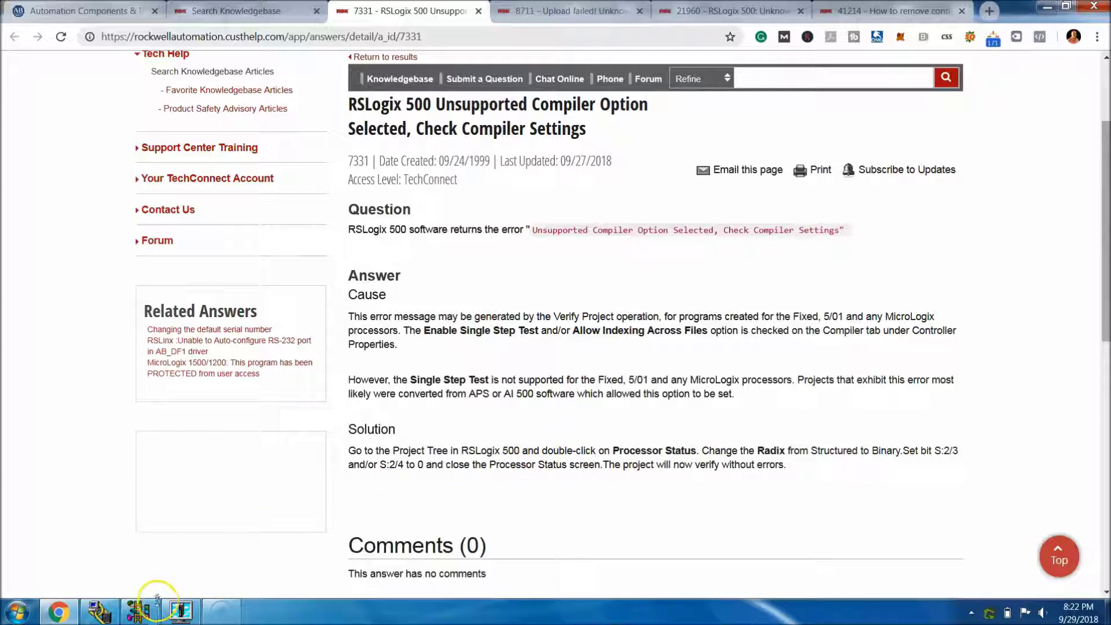
mouse_move(144, 614)
click(86, 547)
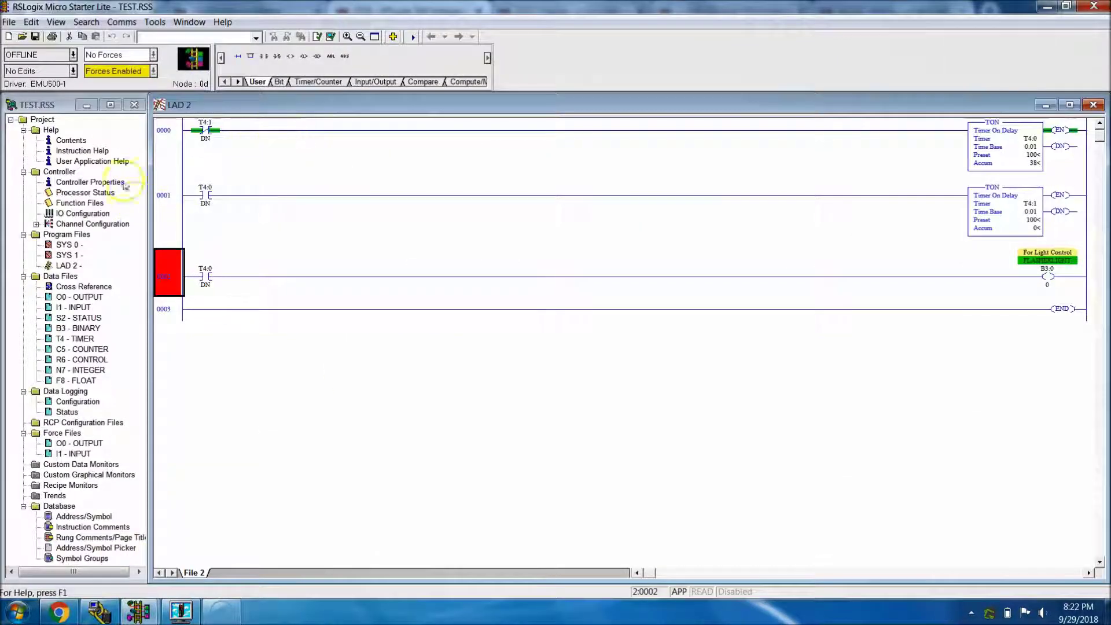
- Open the Processor Status file S2, centre it, and display it in Binary radix
double_click(78, 193)
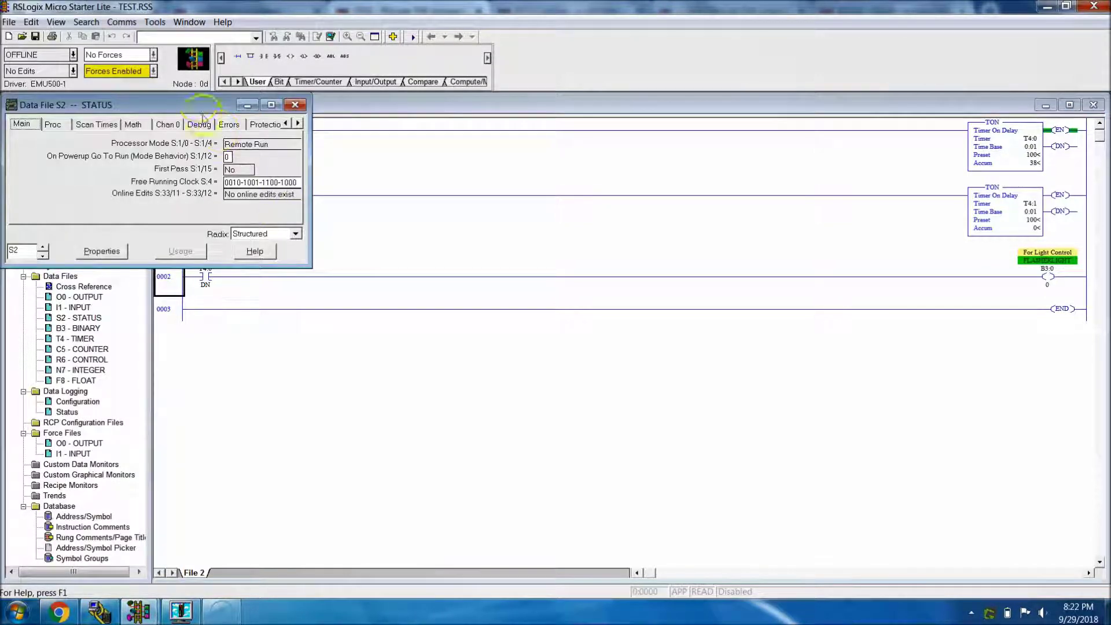
drag(122, 68, 572, 167)
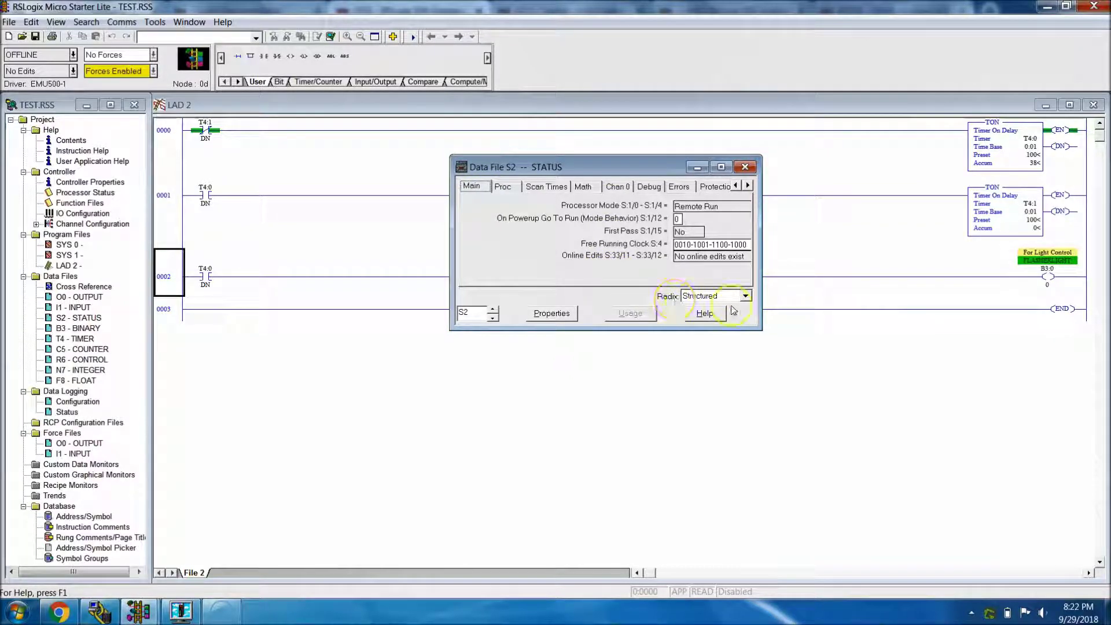
click(745, 298)
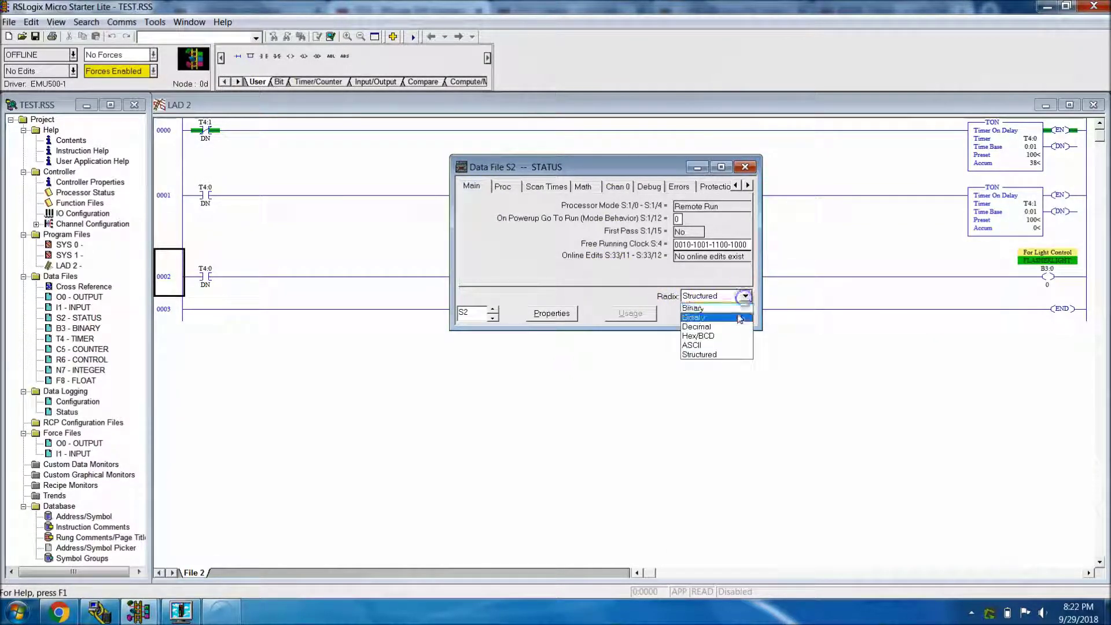
click(736, 309)
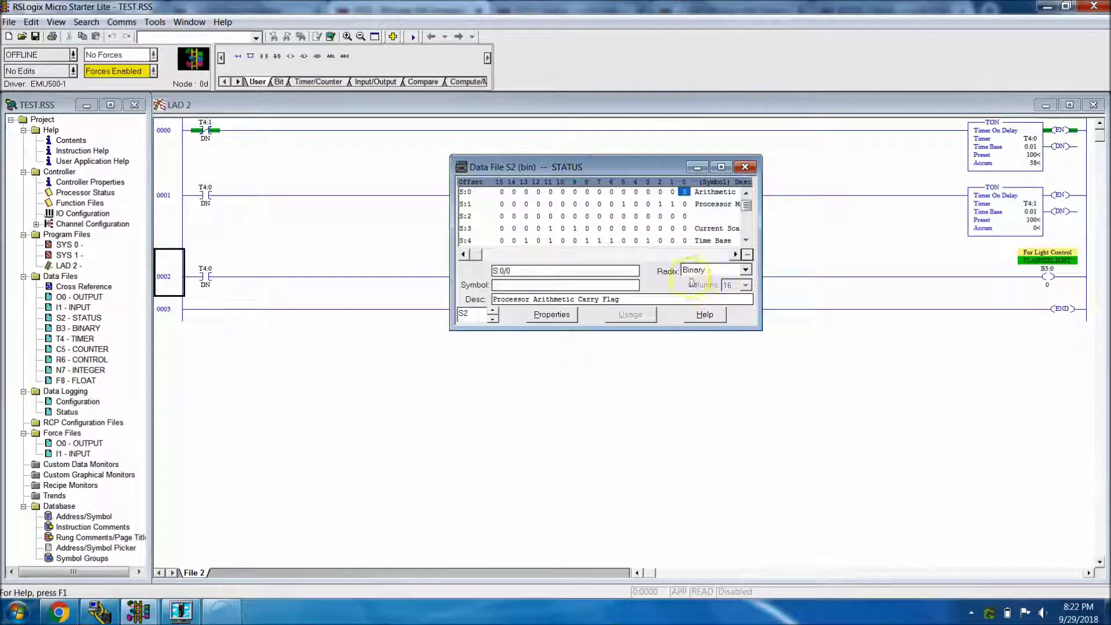
- Inspect bits S:2/3 and S:2/4, confirming both are 0, then return to the browser
click(635, 217)
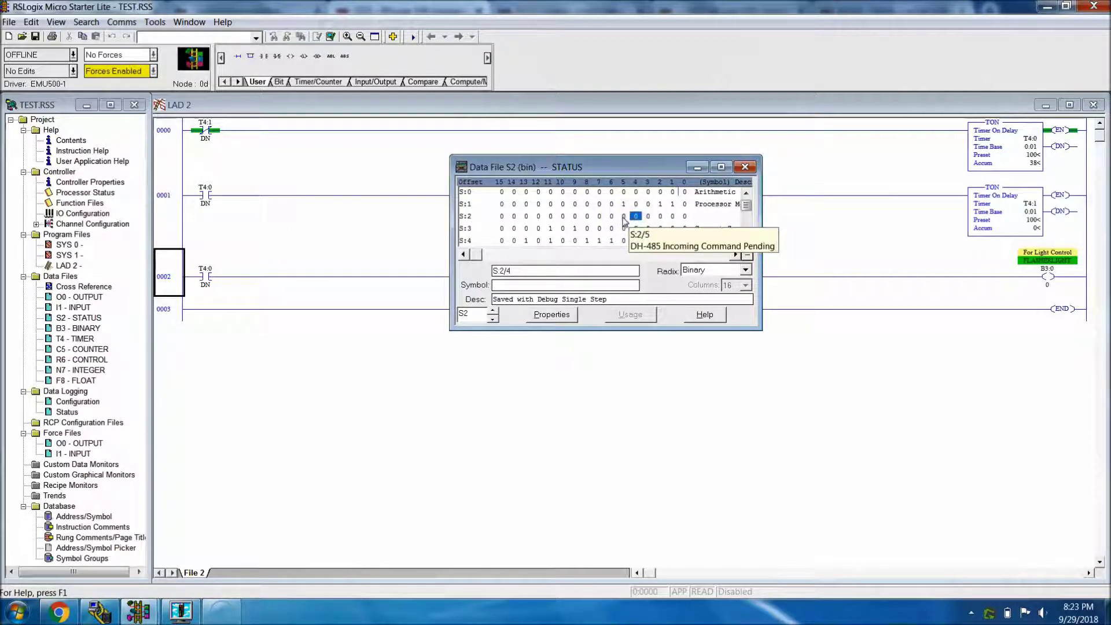
click(624, 217)
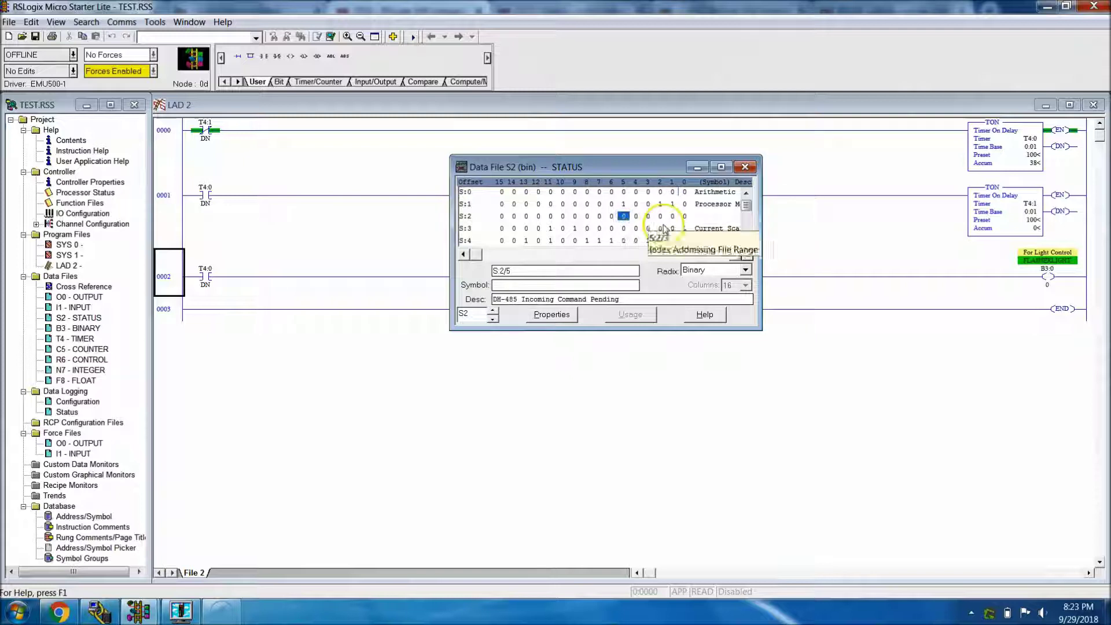
click(638, 219)
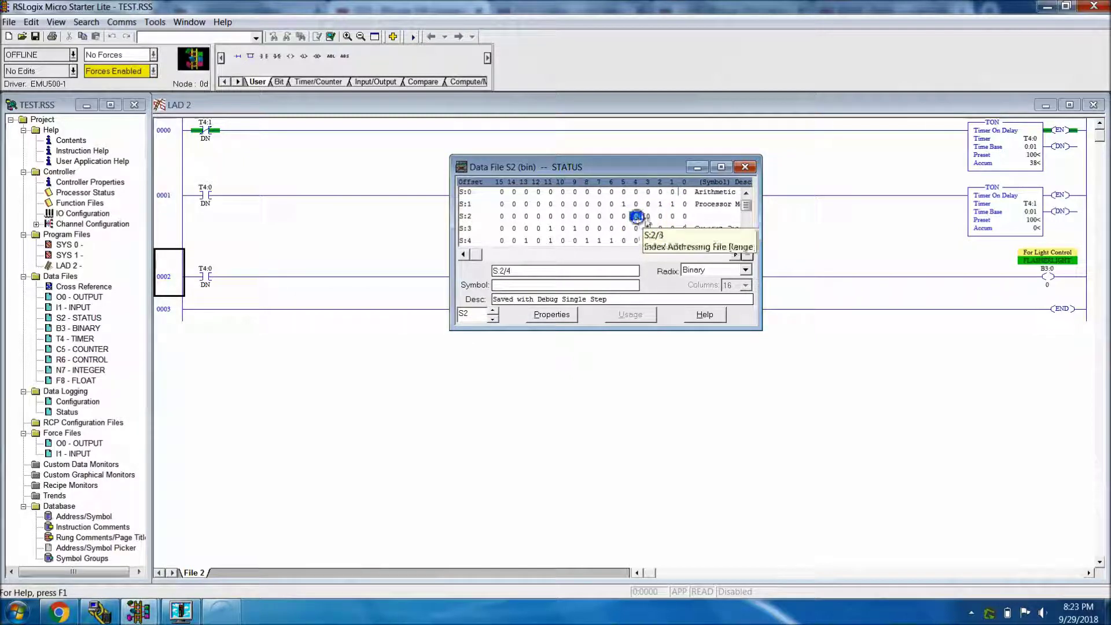
click(648, 217)
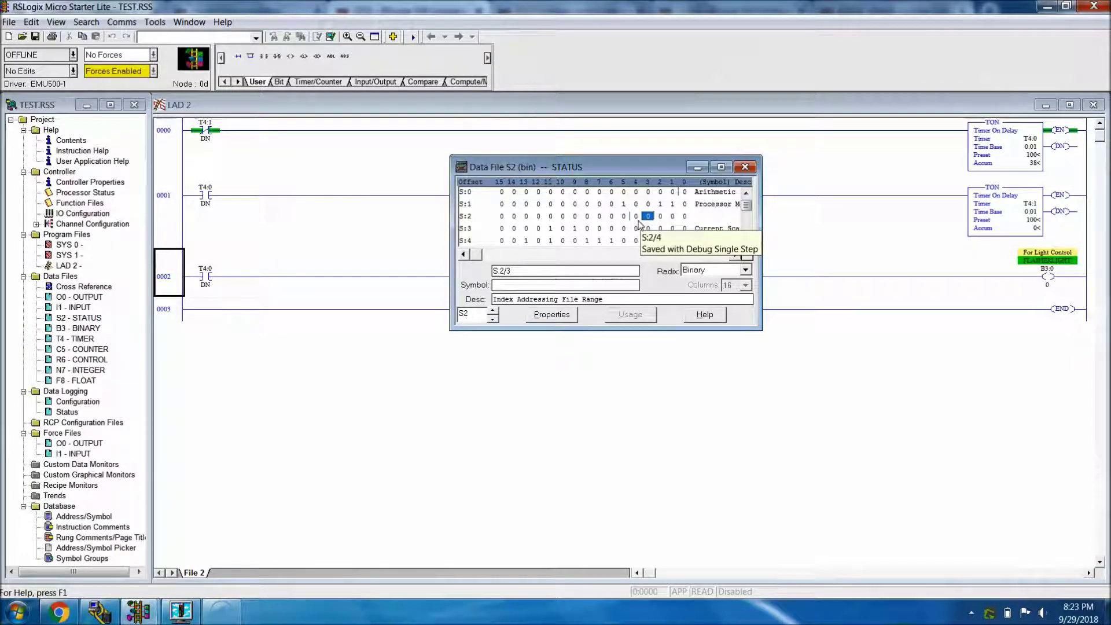
click(651, 224)
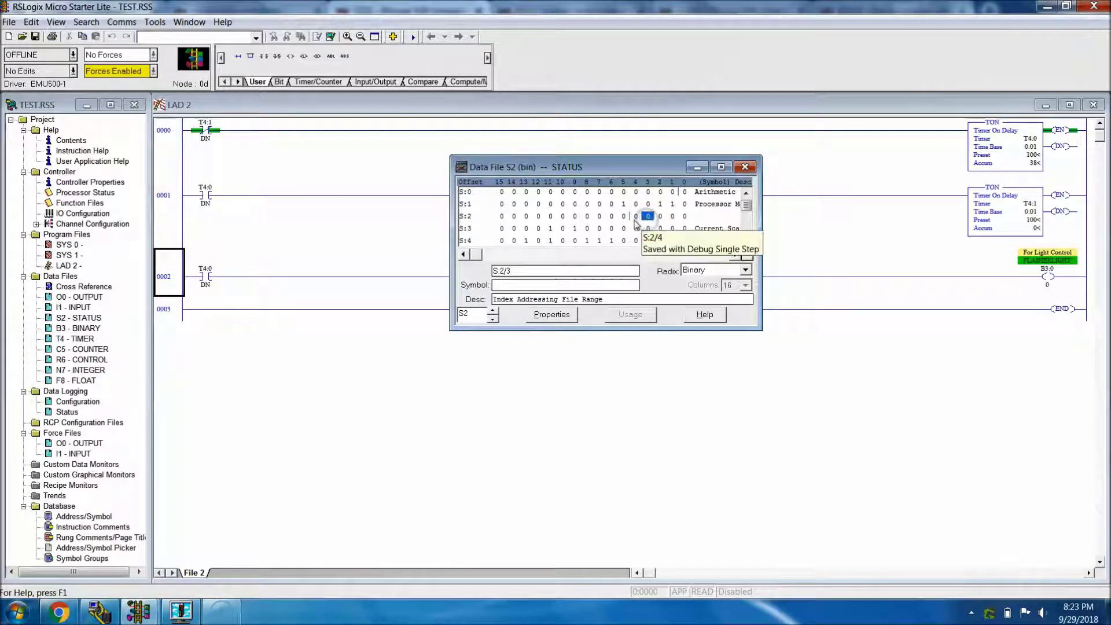
click(646, 219)
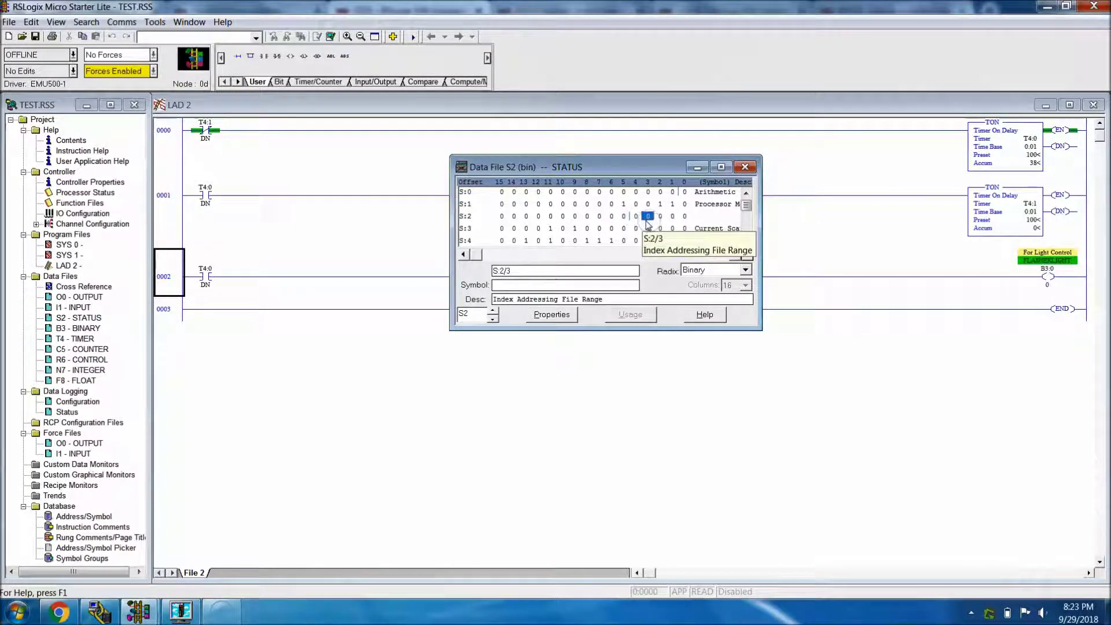
click(636, 218)
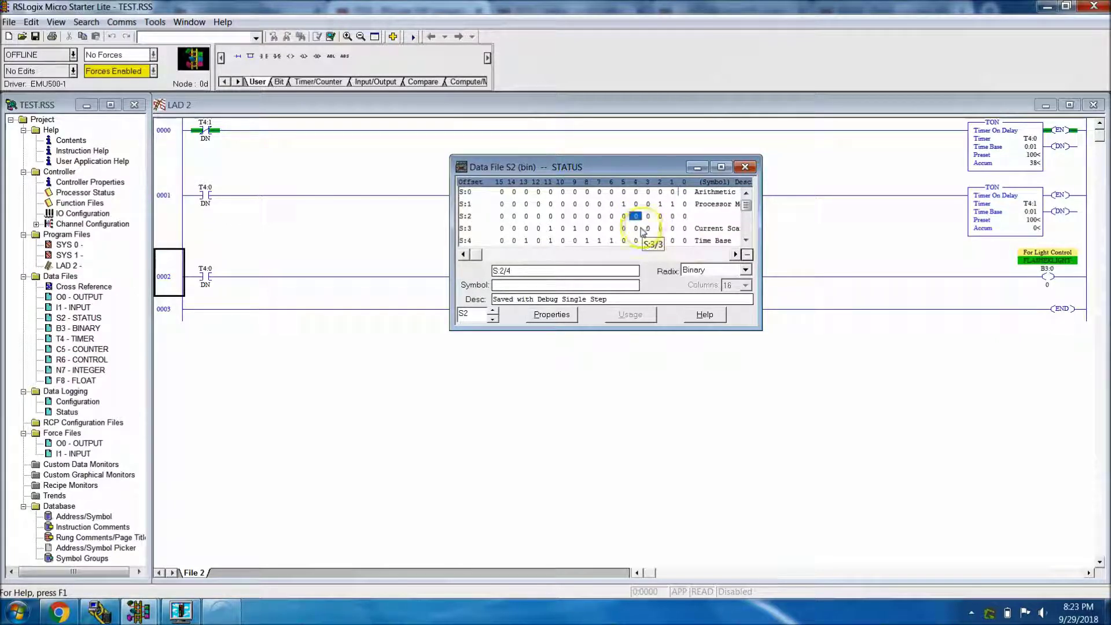
click(53, 610)
- Open the 'Upload failed! Unknown compiler error!' article 8711 and check its last-updated date
click(557, 13)
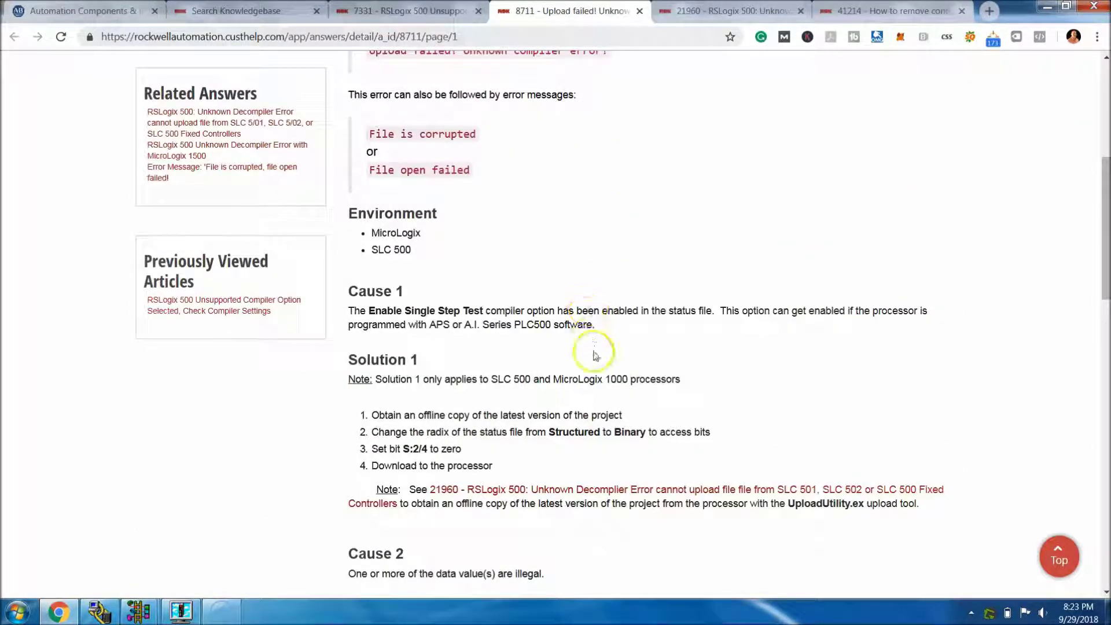
scroll(532, 213, up, 6)
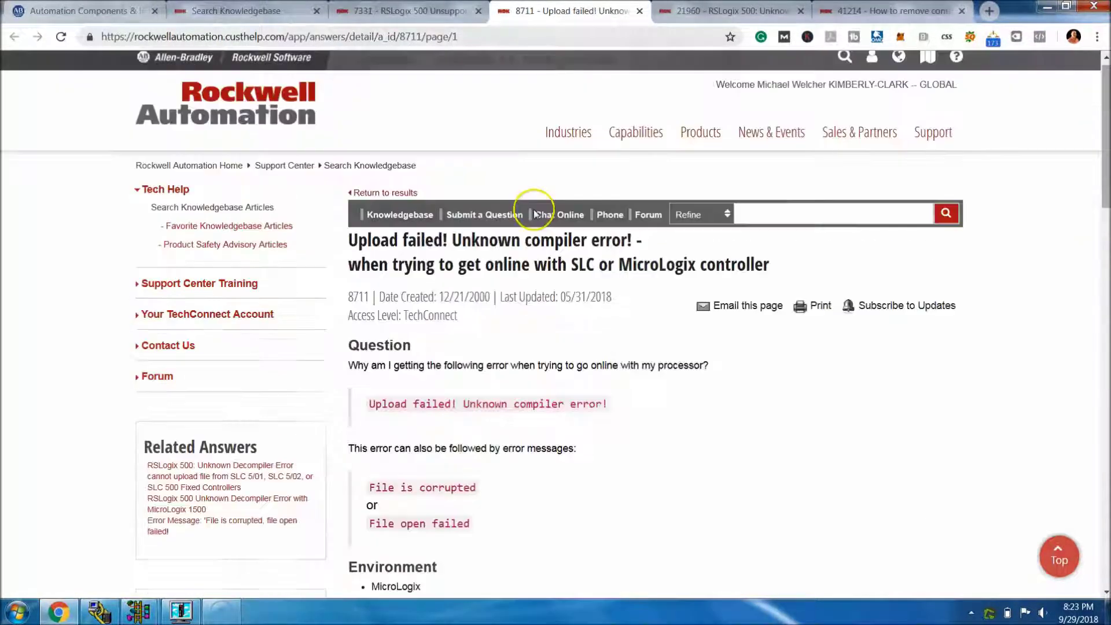
drag(612, 306, 565, 316)
click(571, 319)
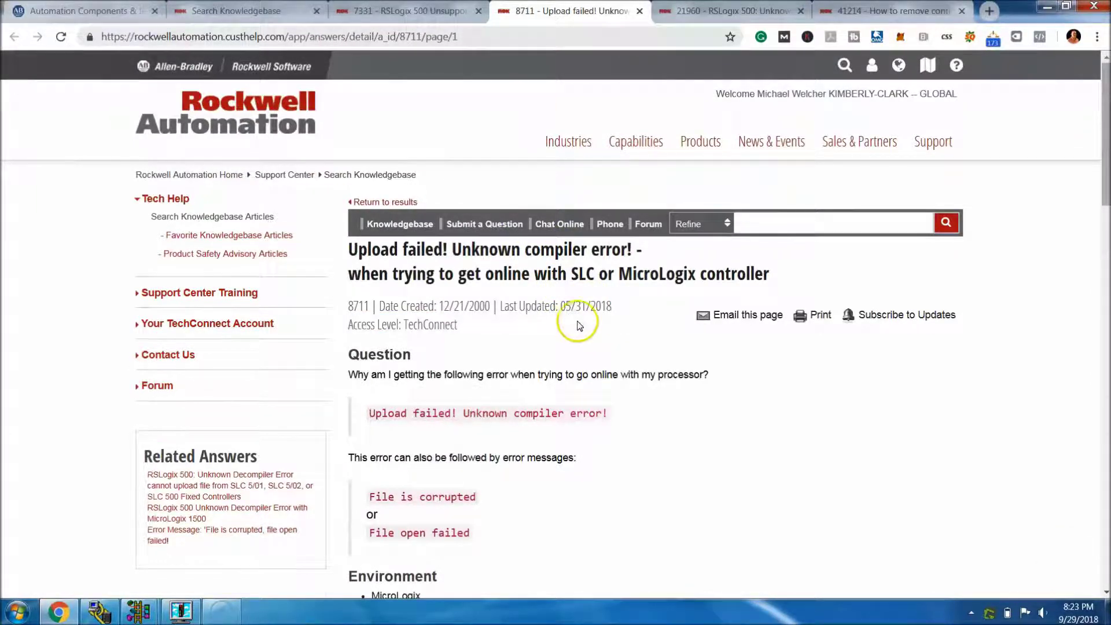
- Mark MicroLogix in the Environment list and scroll down to Cause 1 and Solution 1
scroll(578, 325, down, 1)
scroll(570, 370, down, 1)
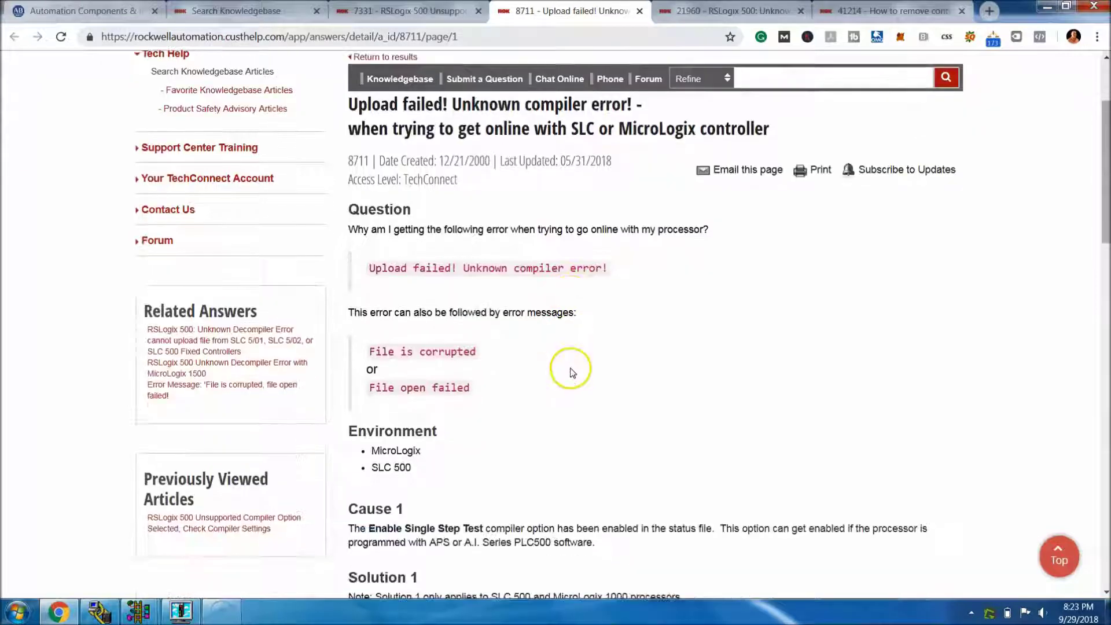
scroll(515, 352, down, 1)
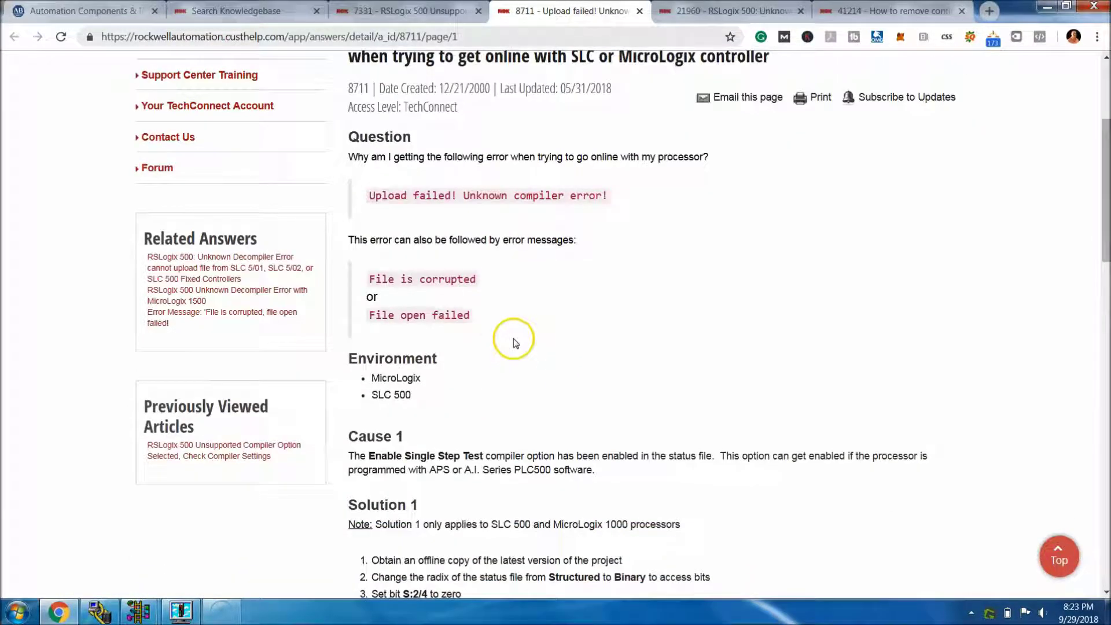
scroll(469, 368, down, 1)
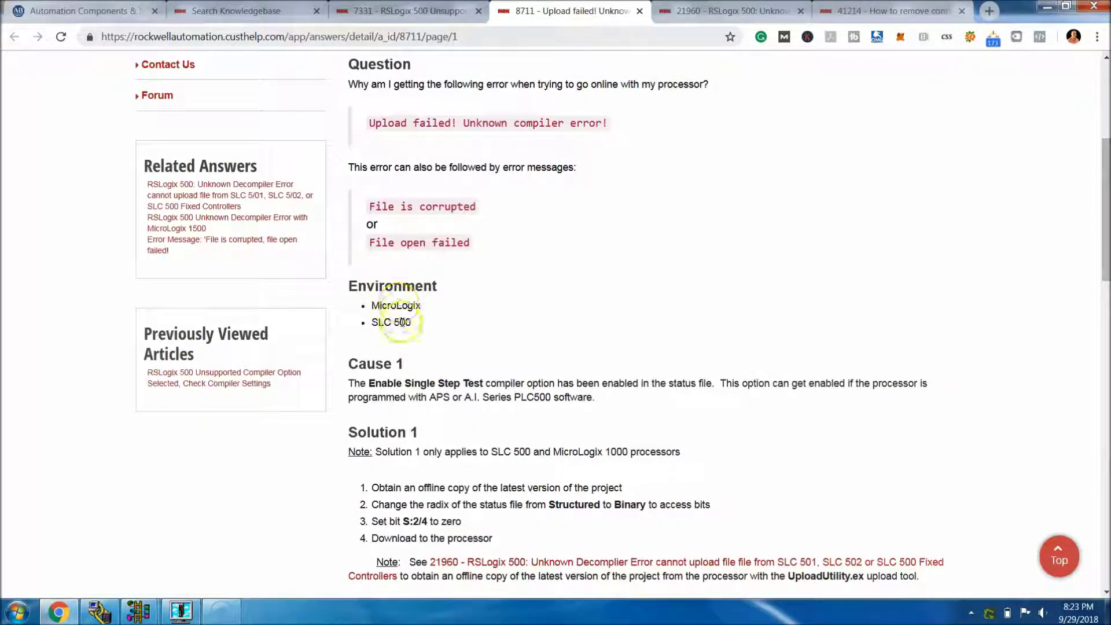
click(416, 305)
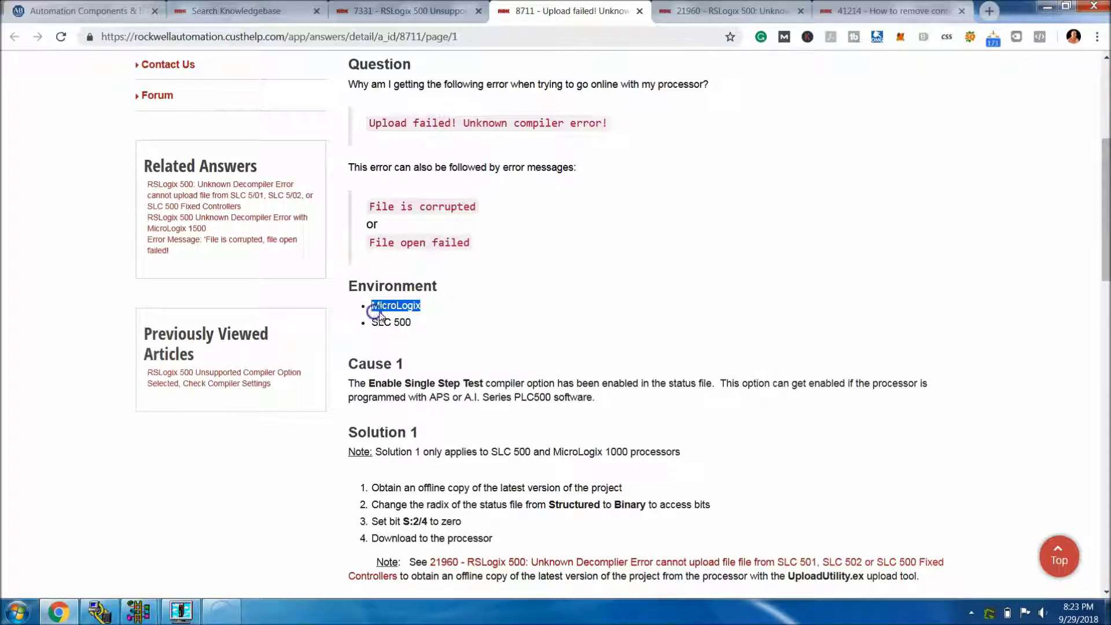
scroll(449, 359, down, 1)
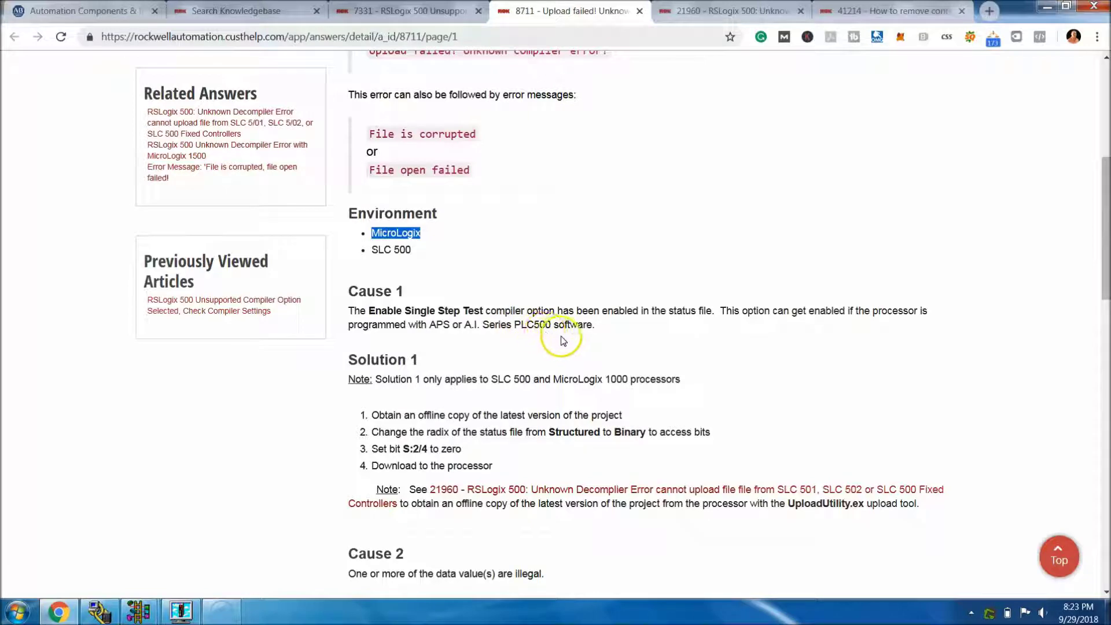
scroll(492, 370, down, 2)
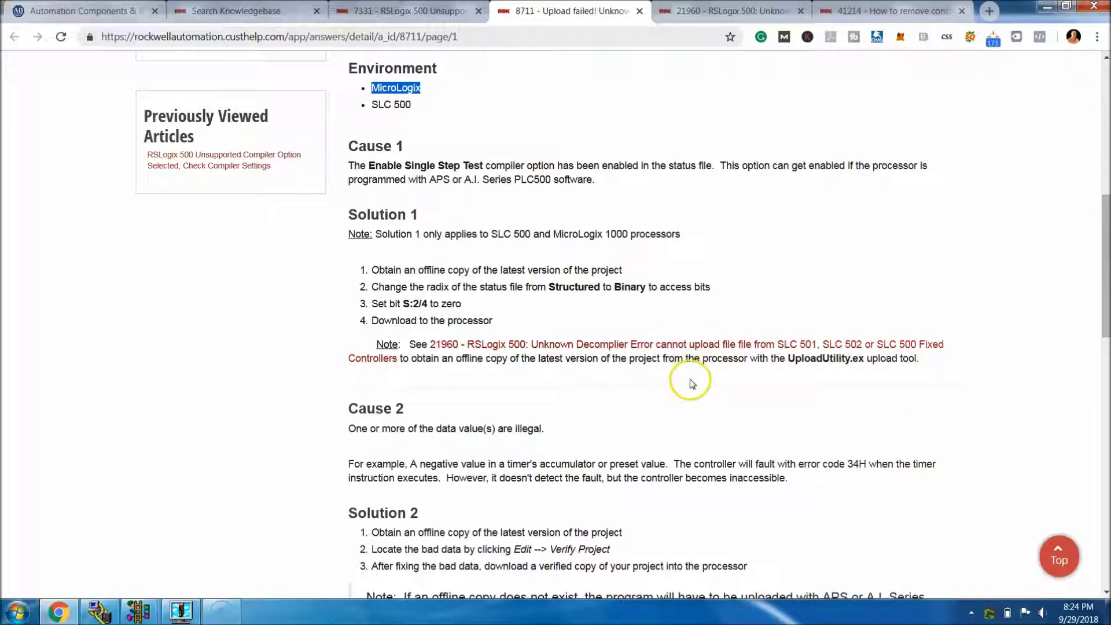
- Scroll article 8711 past Cause 2 to Solution 3 on checking firmware at S:58/S:59
scroll(691, 382, down, 2)
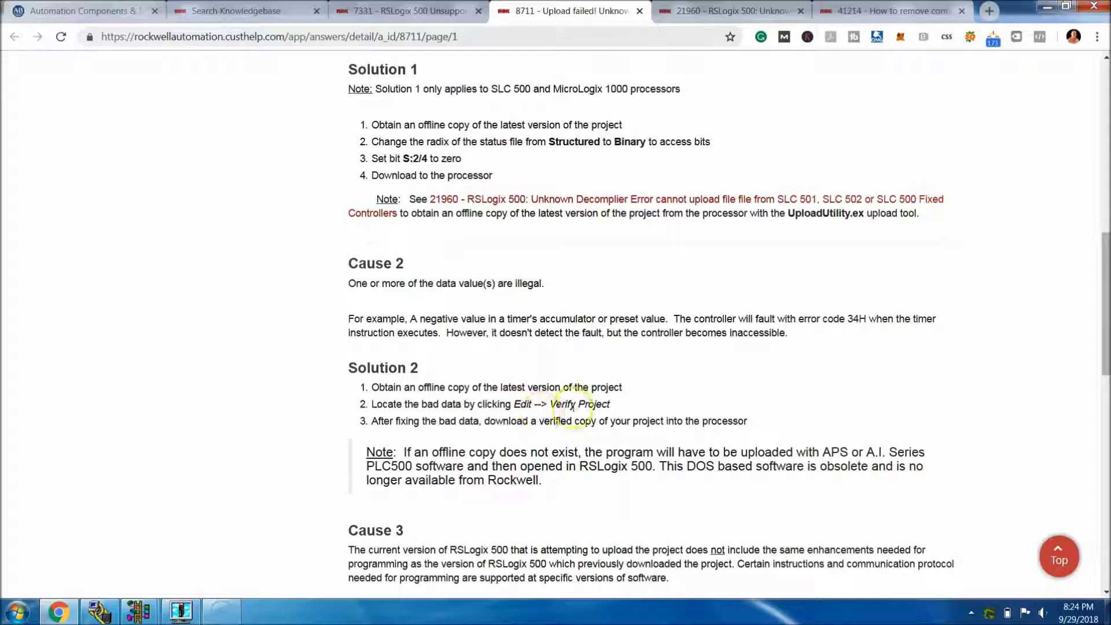
scroll(408, 431, down, 1)
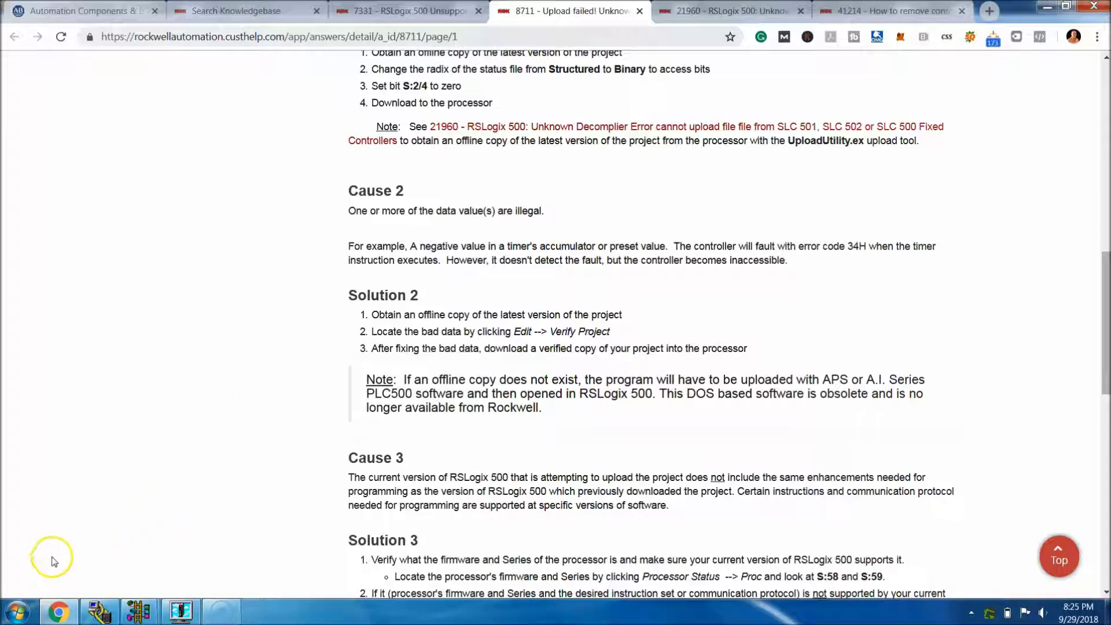
scroll(194, 483, down, 2)
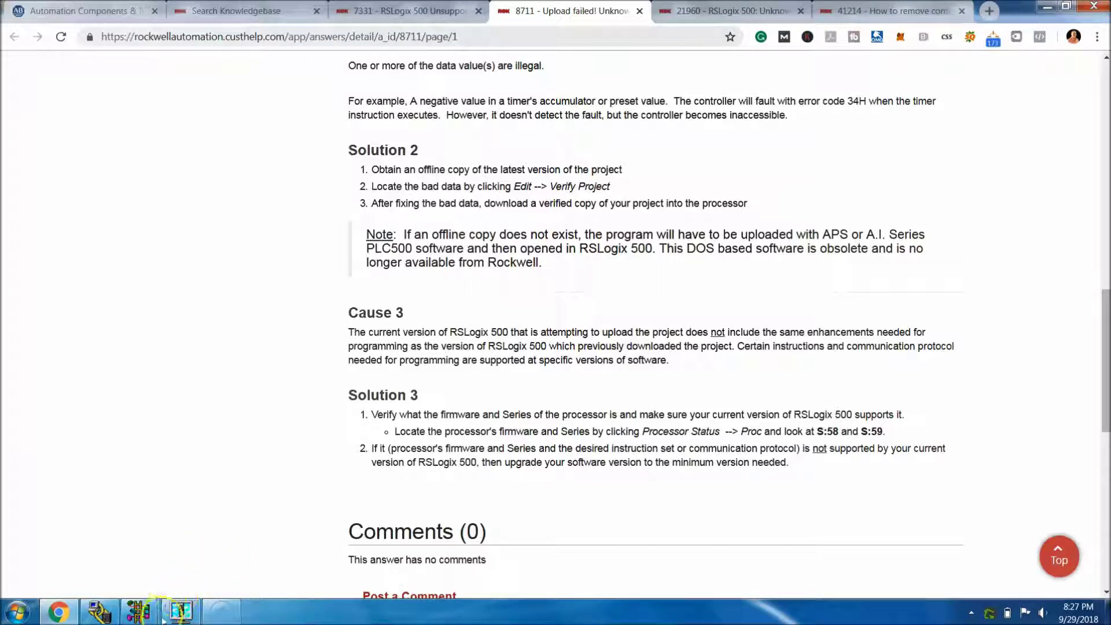
- In RSLogix, scroll S2 to rows S:56–S:60, widen it for descriptions, and choose Structured radix
mouse_move(137, 612)
click(134, 545)
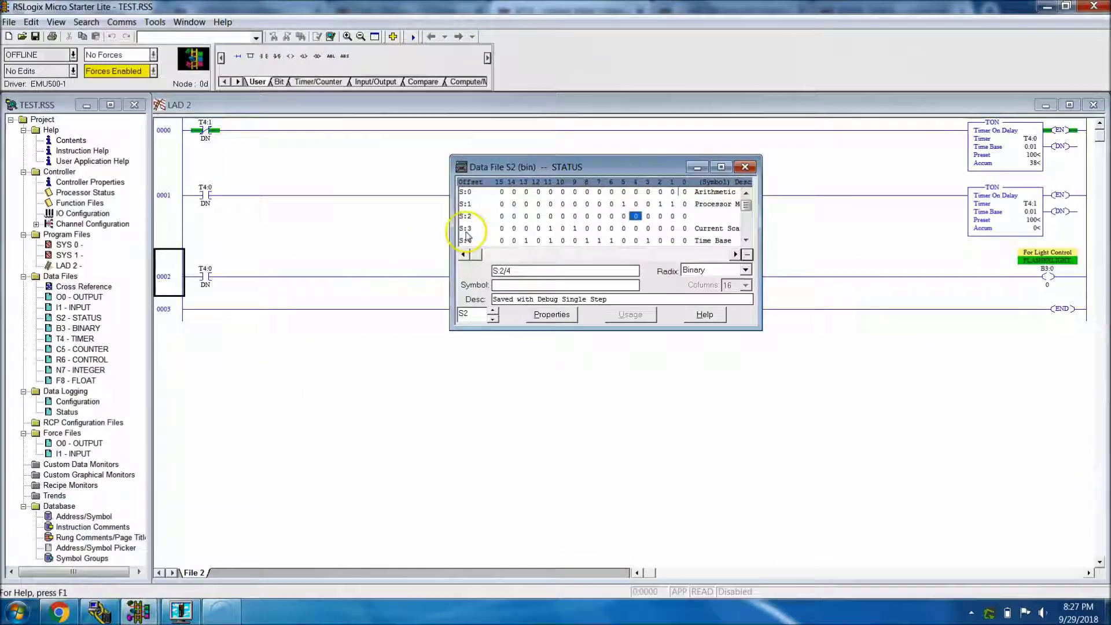
drag(747, 206, 749, 231)
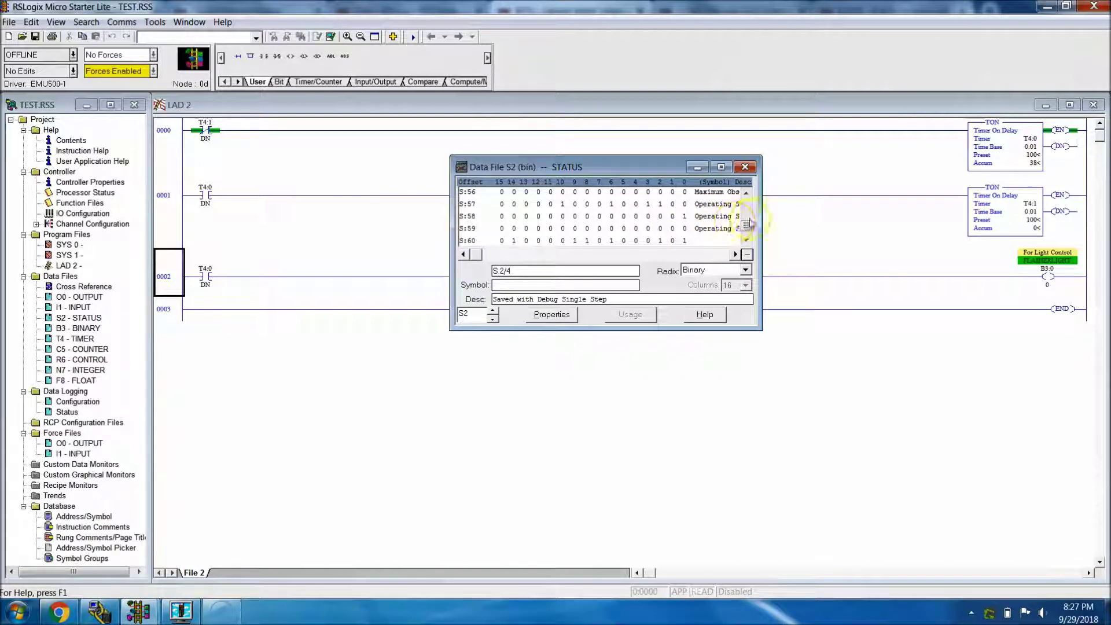
drag(759, 217, 839, 217)
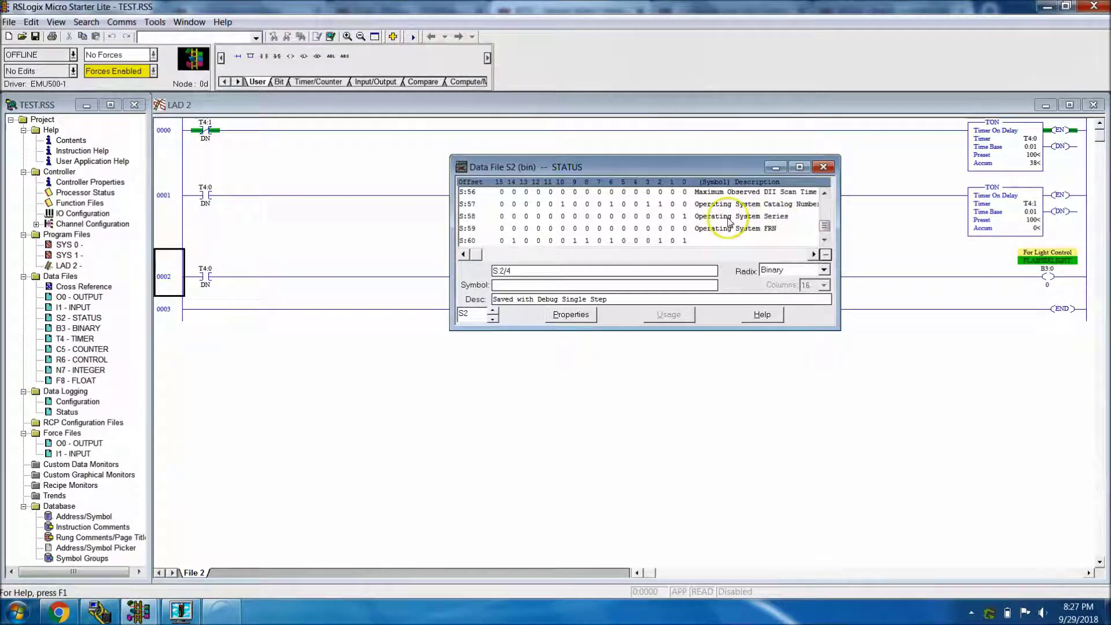
click(823, 270)
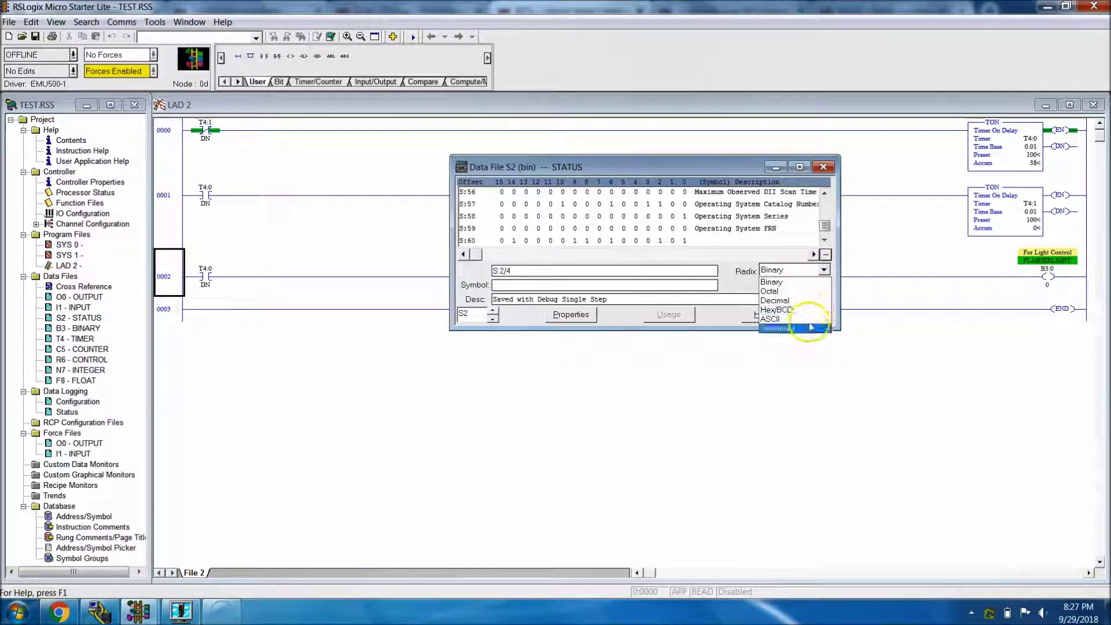
click(808, 327)
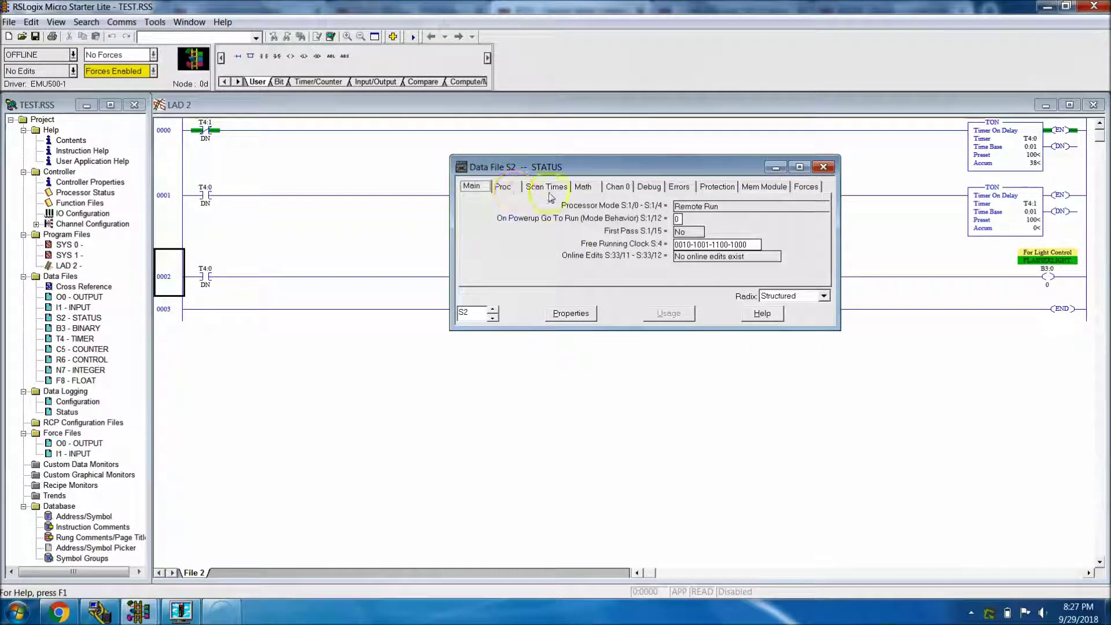
- Show the Proc page reading OS Series B, FRN 0.0, catalog 1763-LEC, then bring Emulate500 forward
click(502, 187)
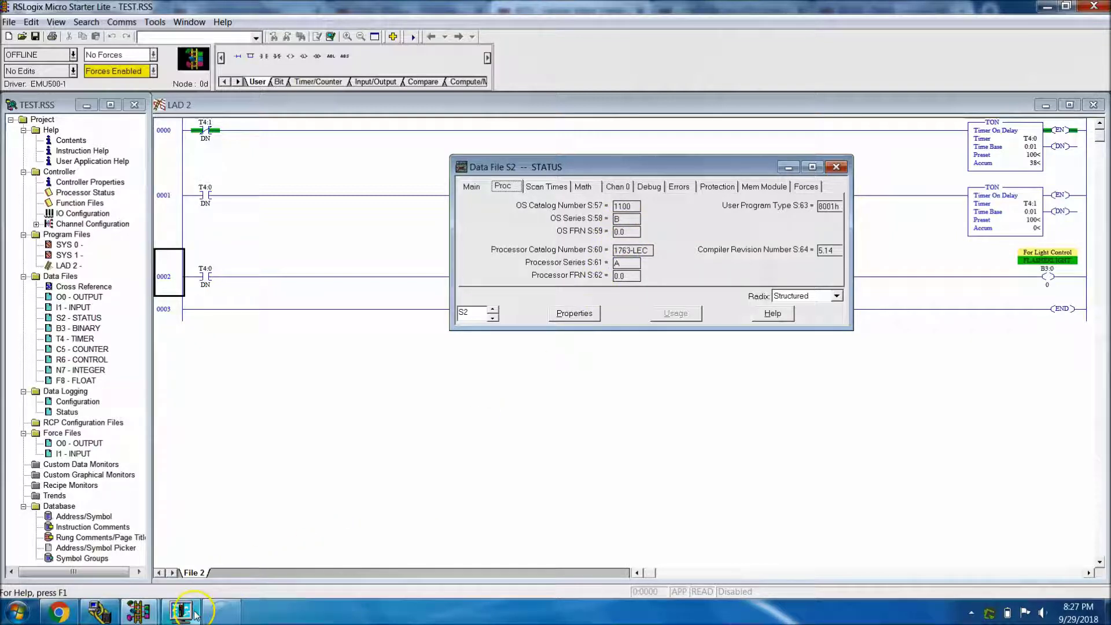
mouse_move(194, 612)
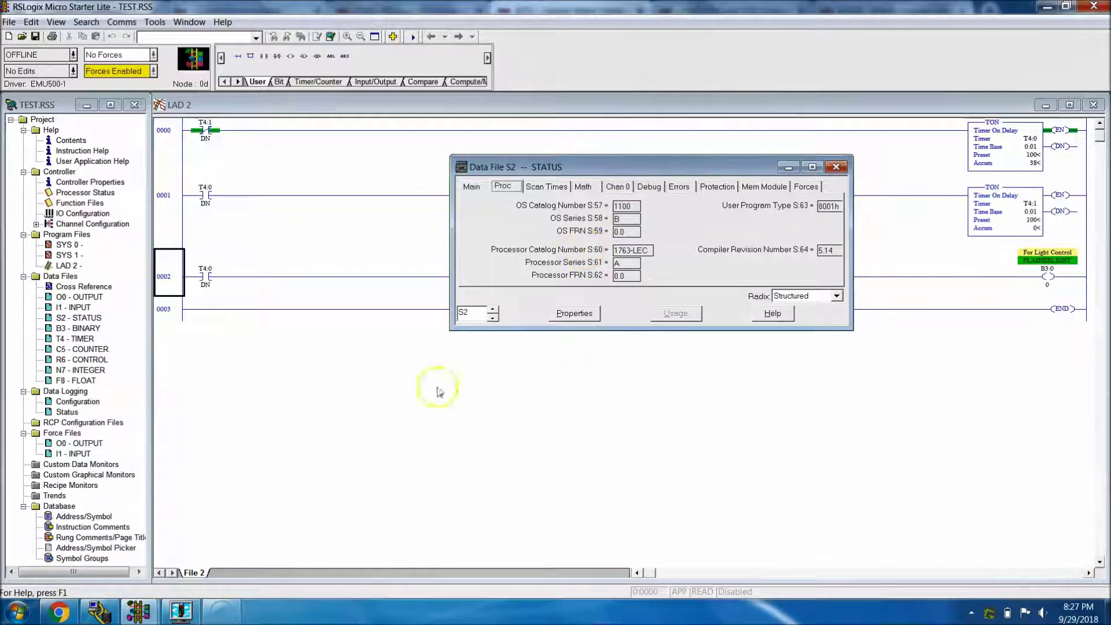
click(181, 612)
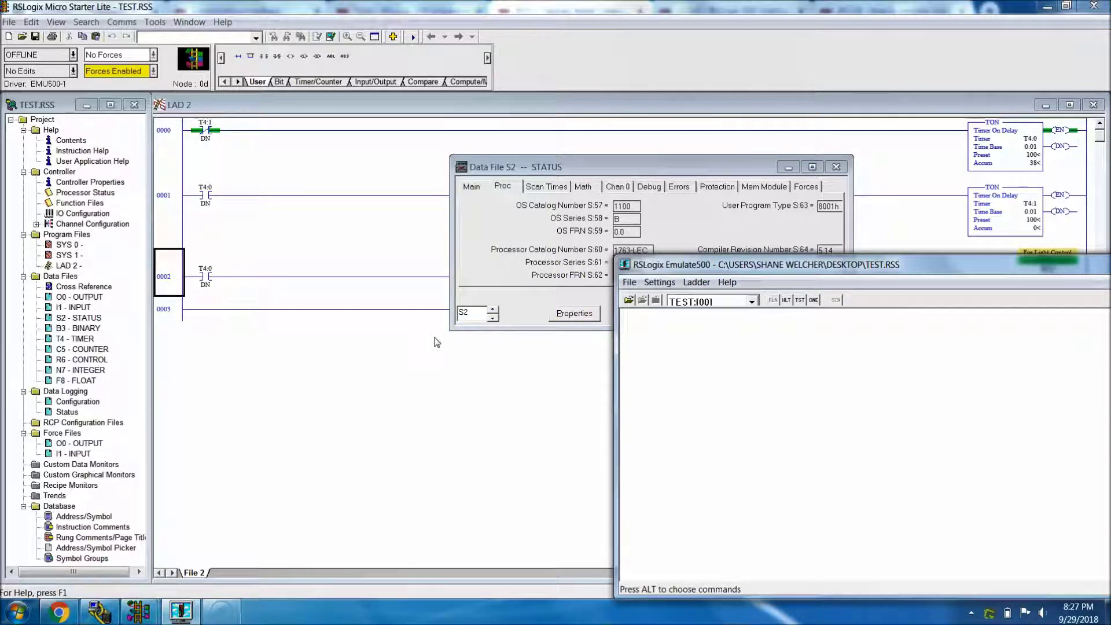
- Take the TEST project online in Remote Run, check RSLinx, and return to article 8711
drag(652, 168, 576, 156)
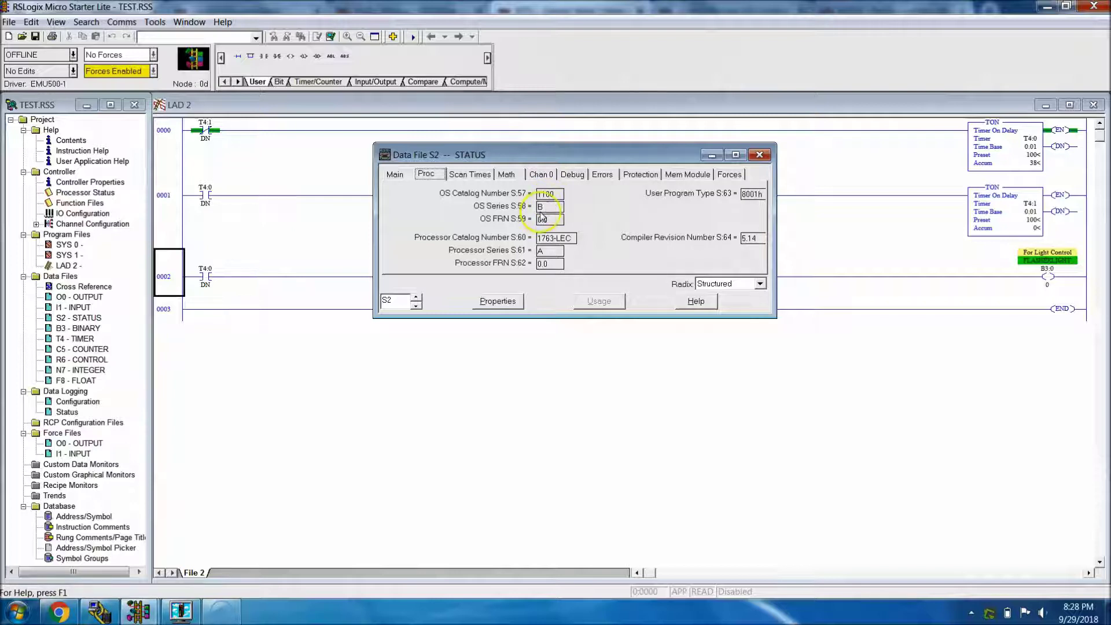
click(207, 617)
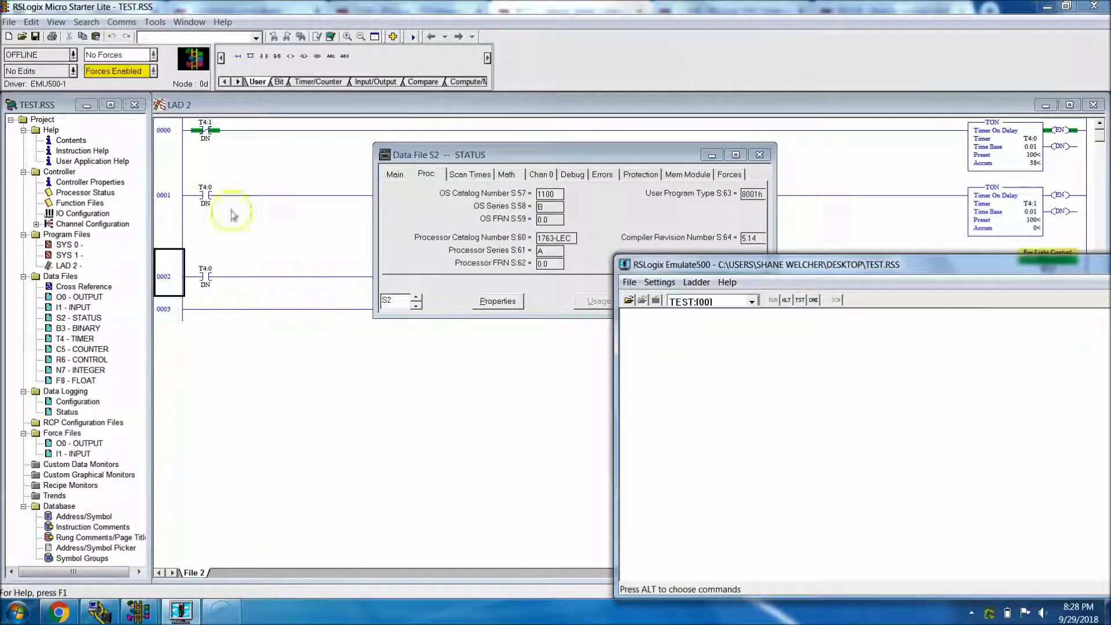
click(257, 227)
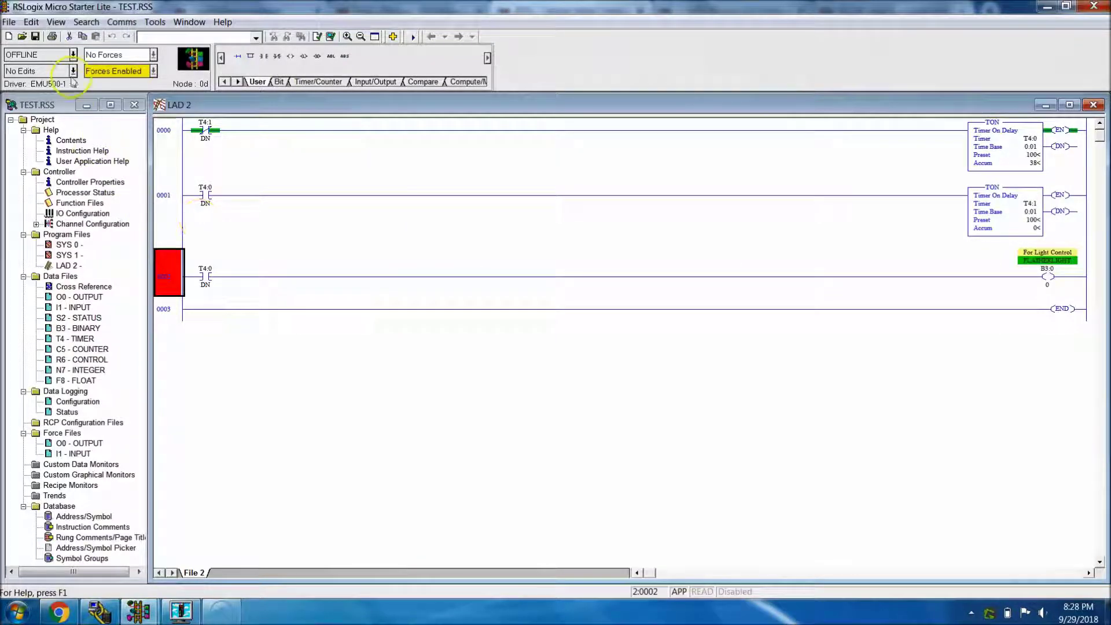
click(74, 55)
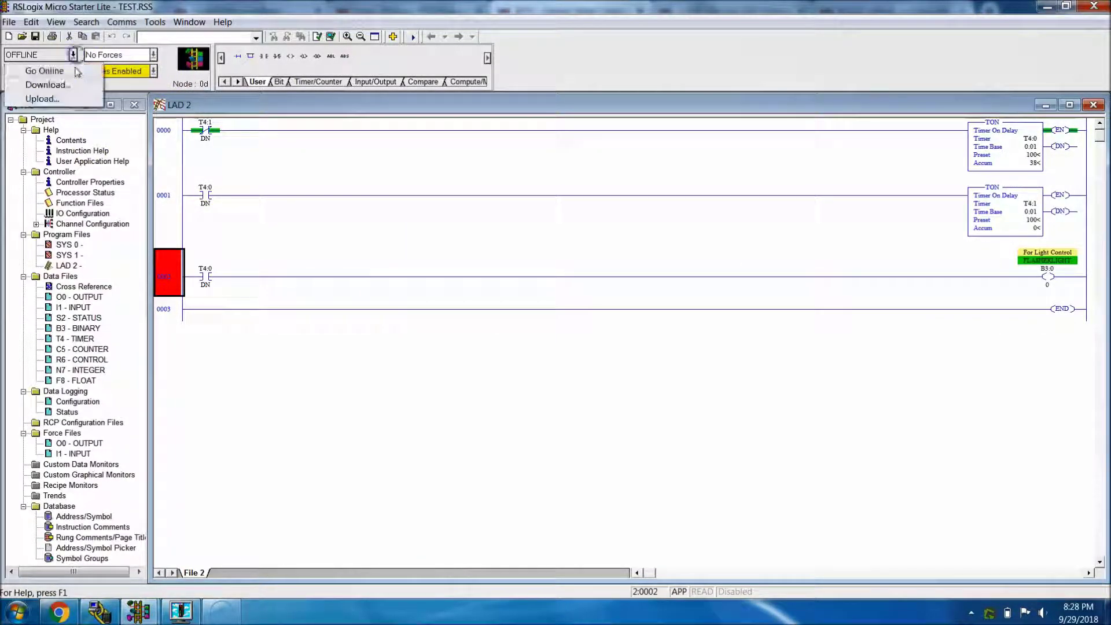
click(32, 68)
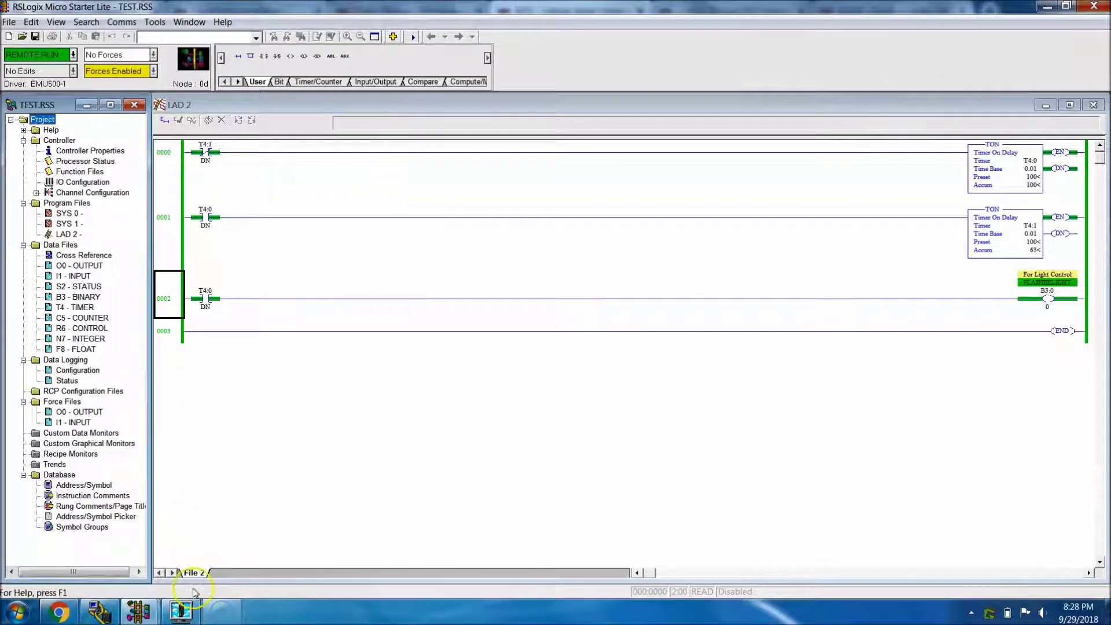
click(99, 612)
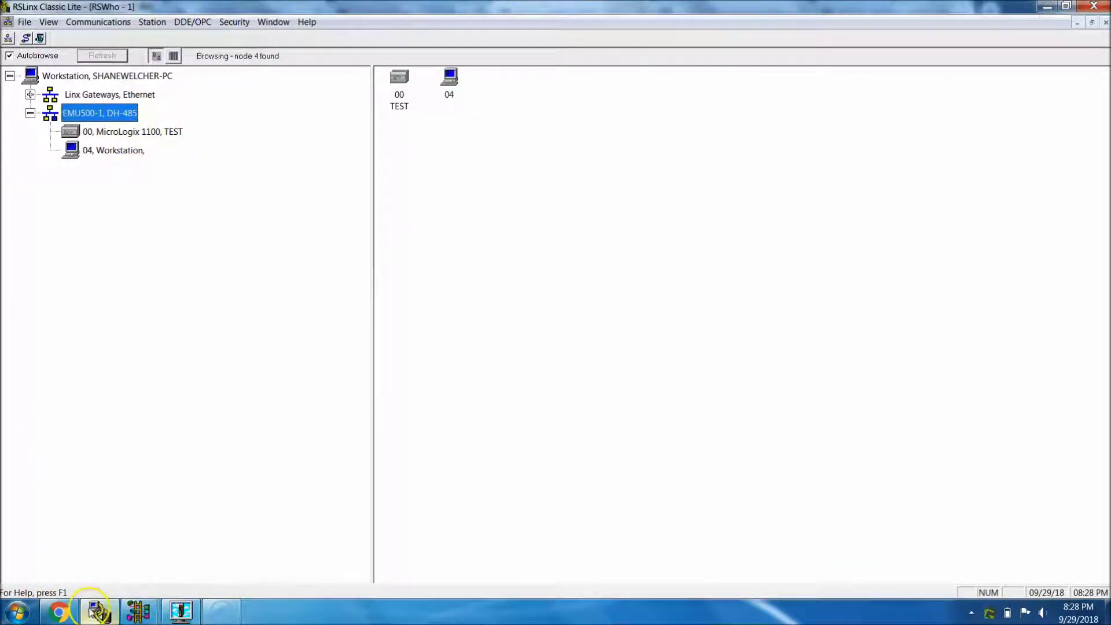
click(58, 612)
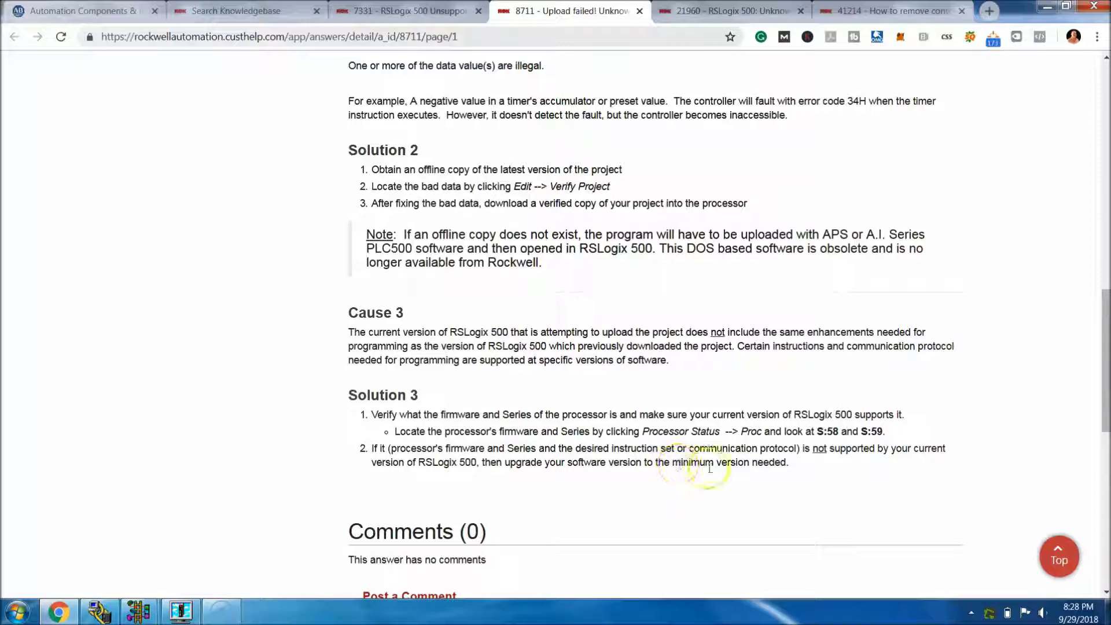
- Scroll article 8711 up to Cause 1 and Solution 1 on zeroing S:2/4, then return to RSLogix
drag(789, 462, 347, 313)
click(247, 347)
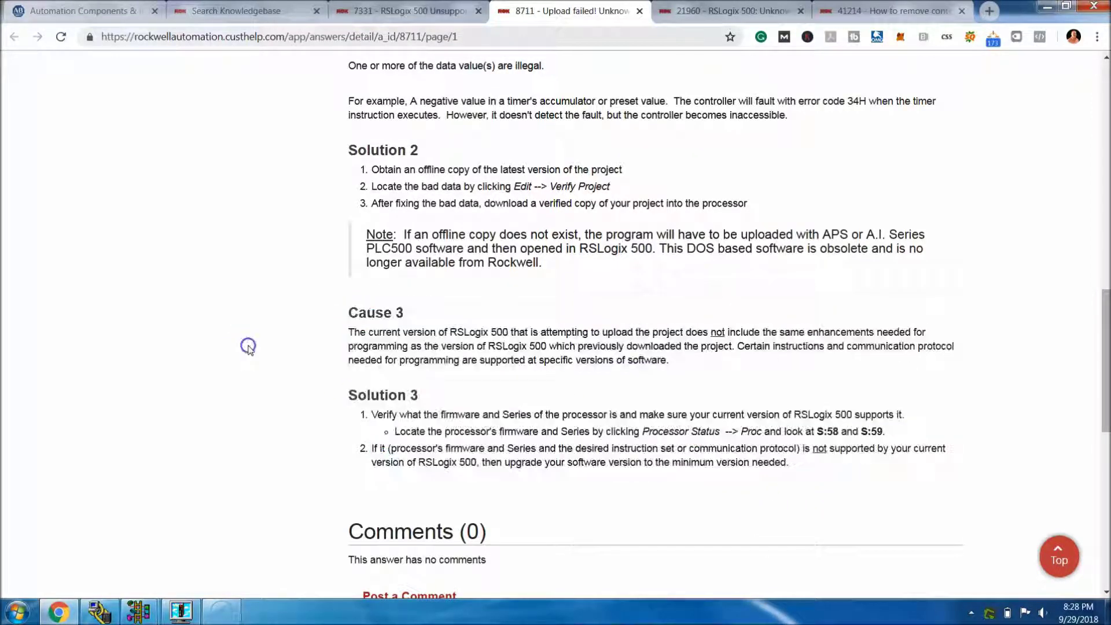
scroll(455, 308, up, 3)
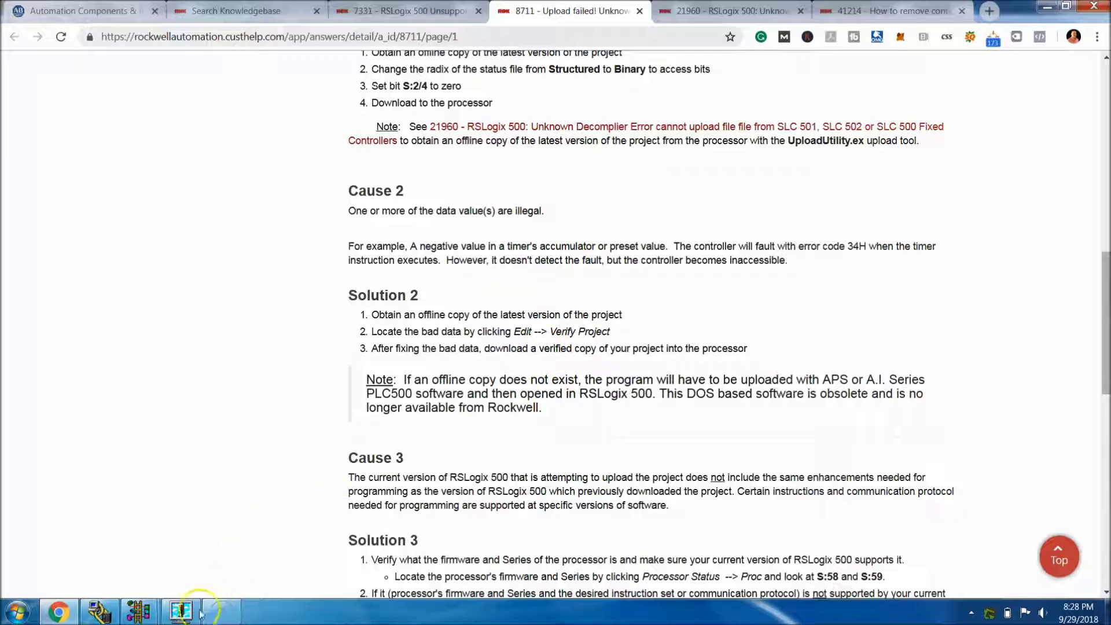
click(181, 612)
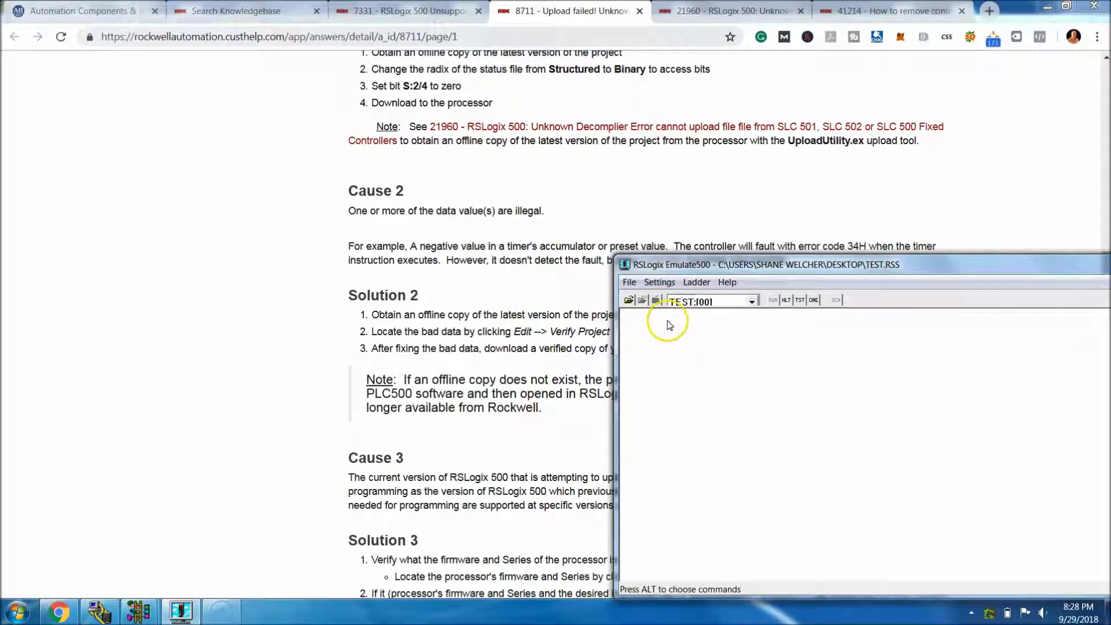
click(514, 292)
scroll(515, 291, up, 1)
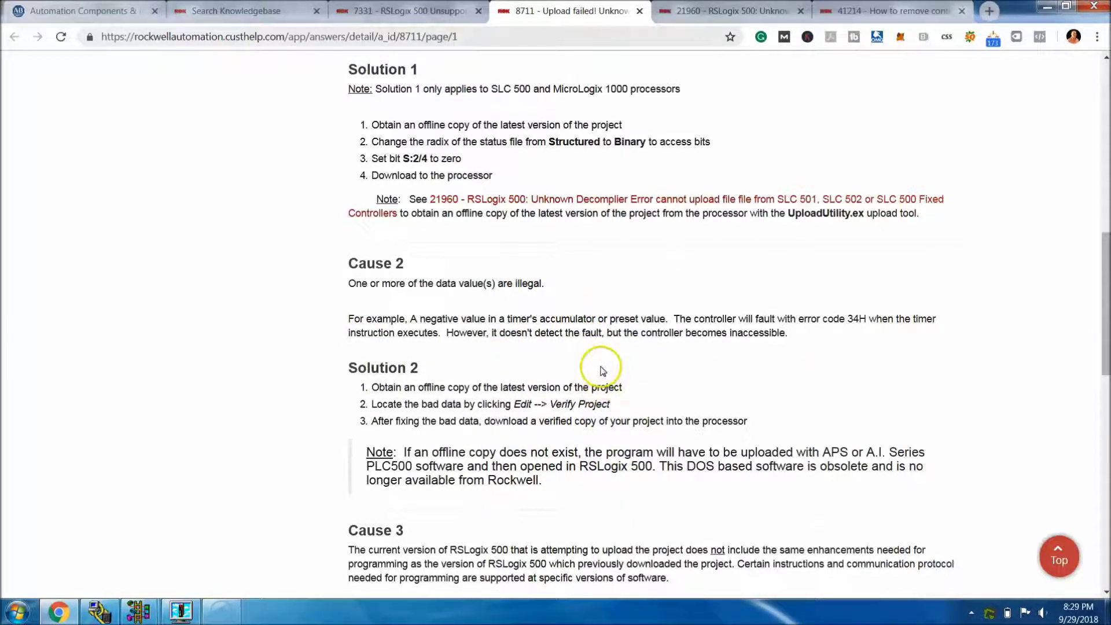
scroll(601, 370, up, 3)
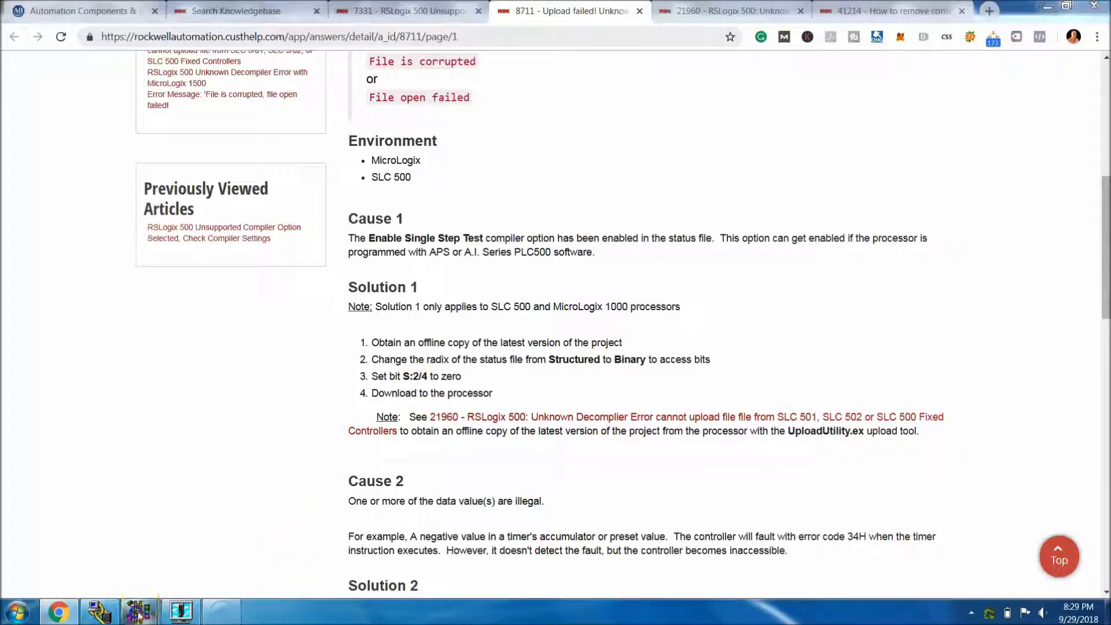
mouse_move(139, 608)
click(107, 532)
- Confirm MicroLogix 1100 Series B in Controller Properties, then open status file S2 in Binary radix
double_click(87, 150)
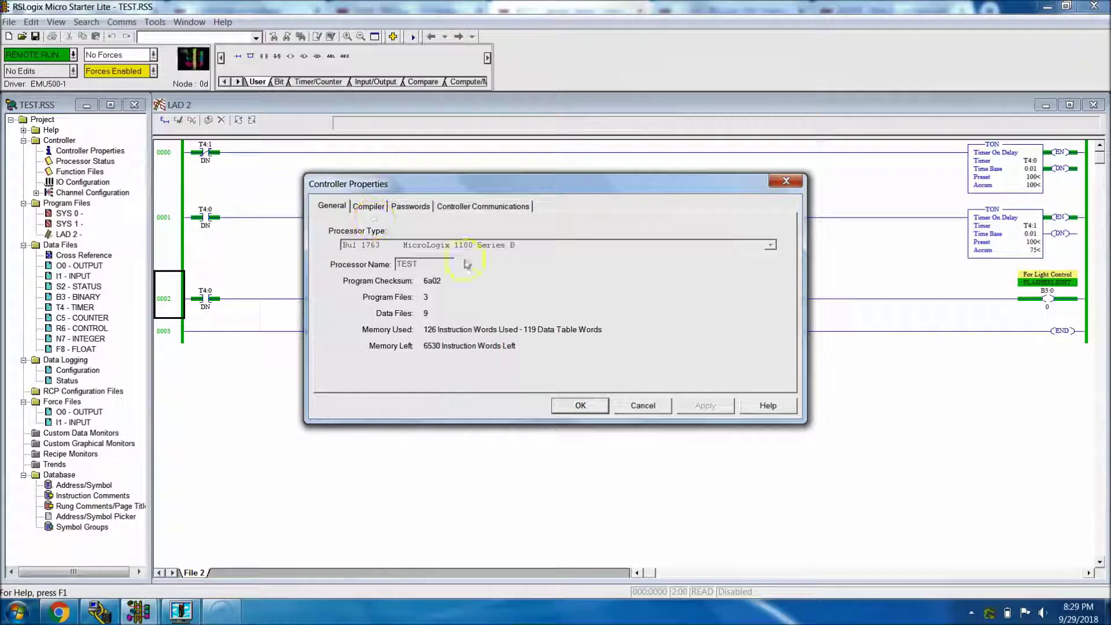
click(641, 404)
double_click(91, 162)
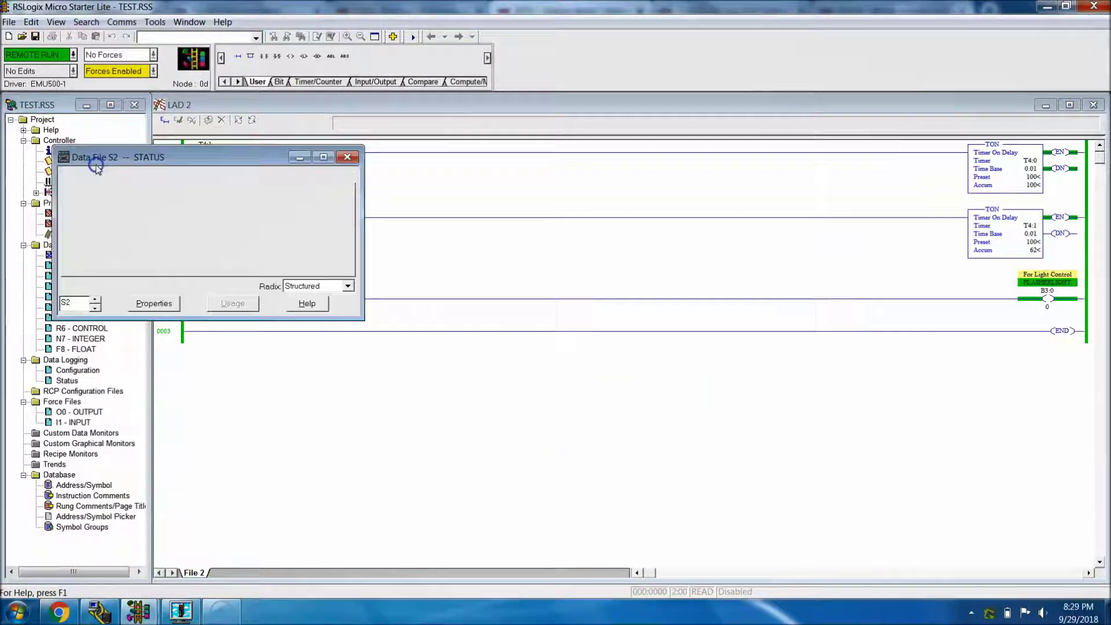
drag(88, 155, 389, 192)
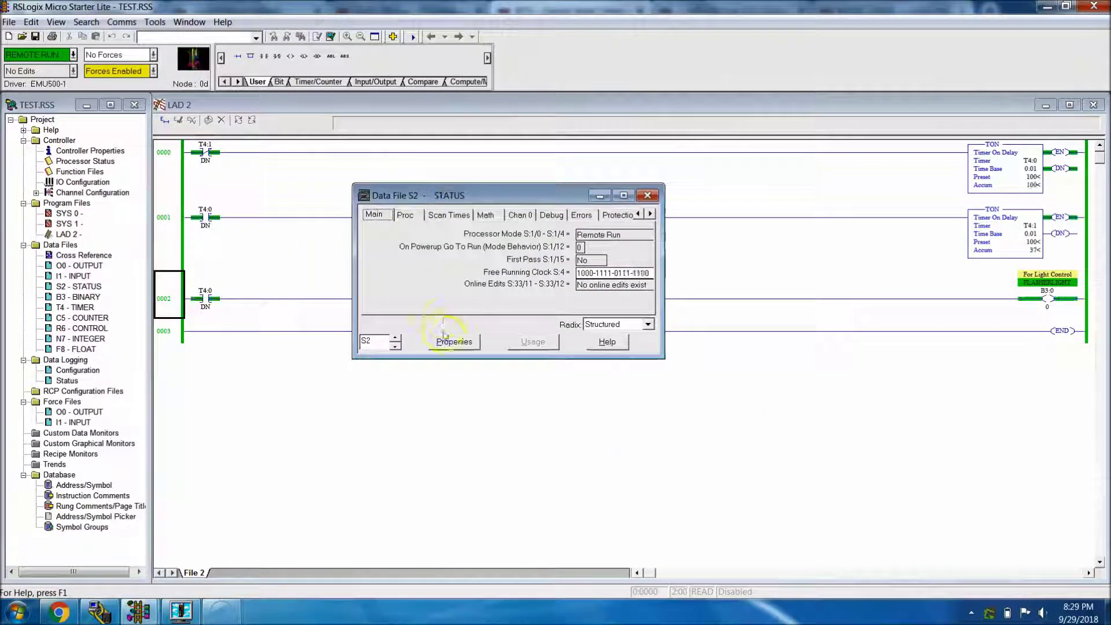
click(647, 324)
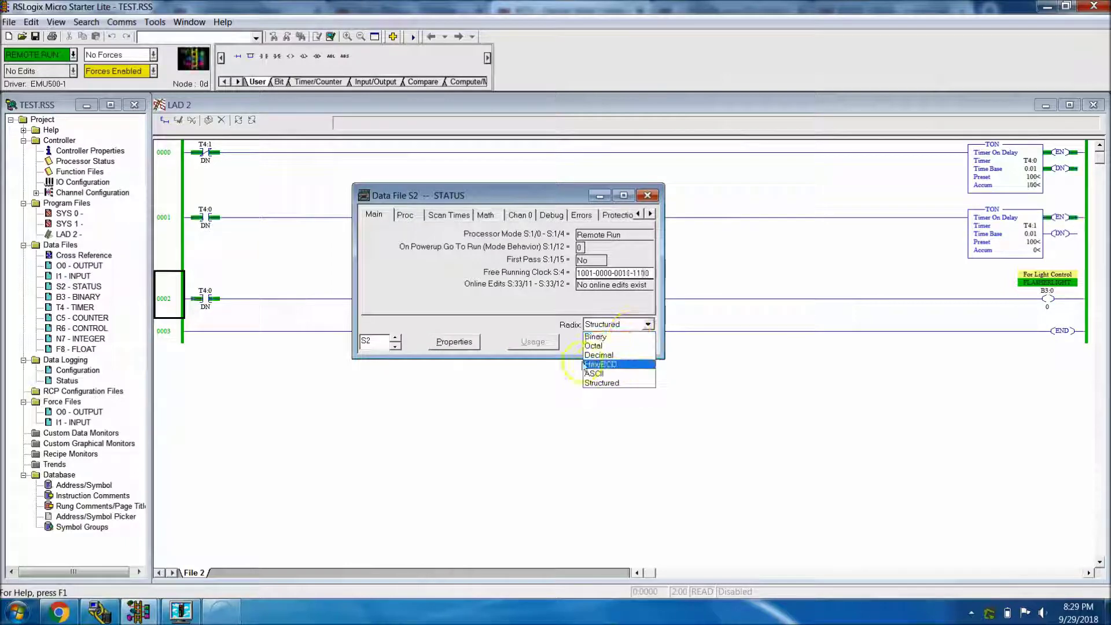
click(602, 336)
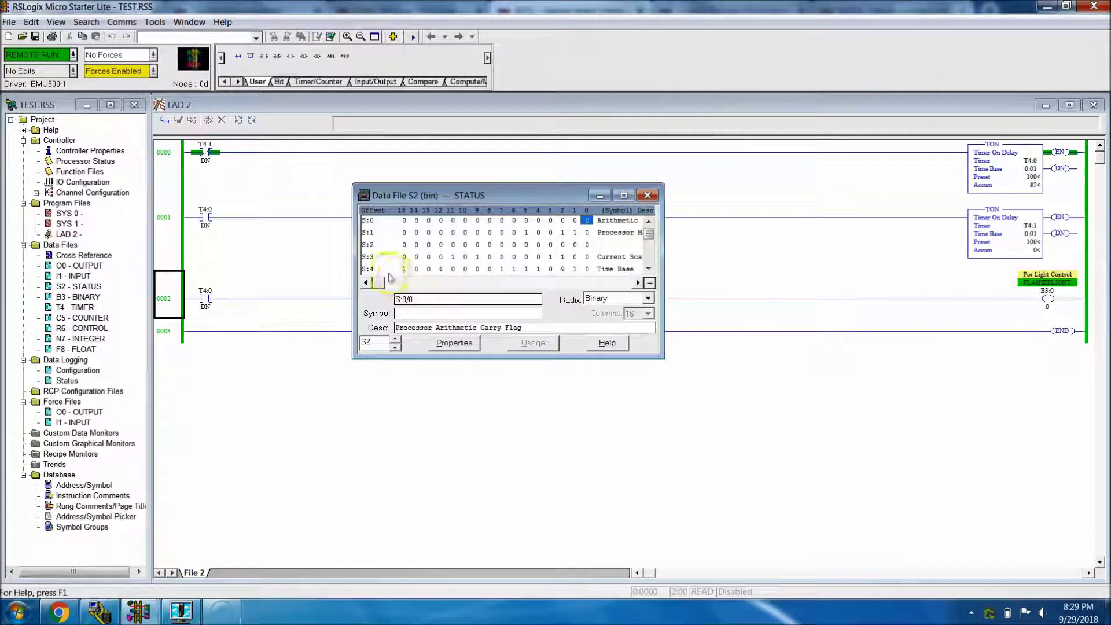
- Verify bits S:2/4 and S:2/3 are 0, close the status file, and return to the article
click(538, 245)
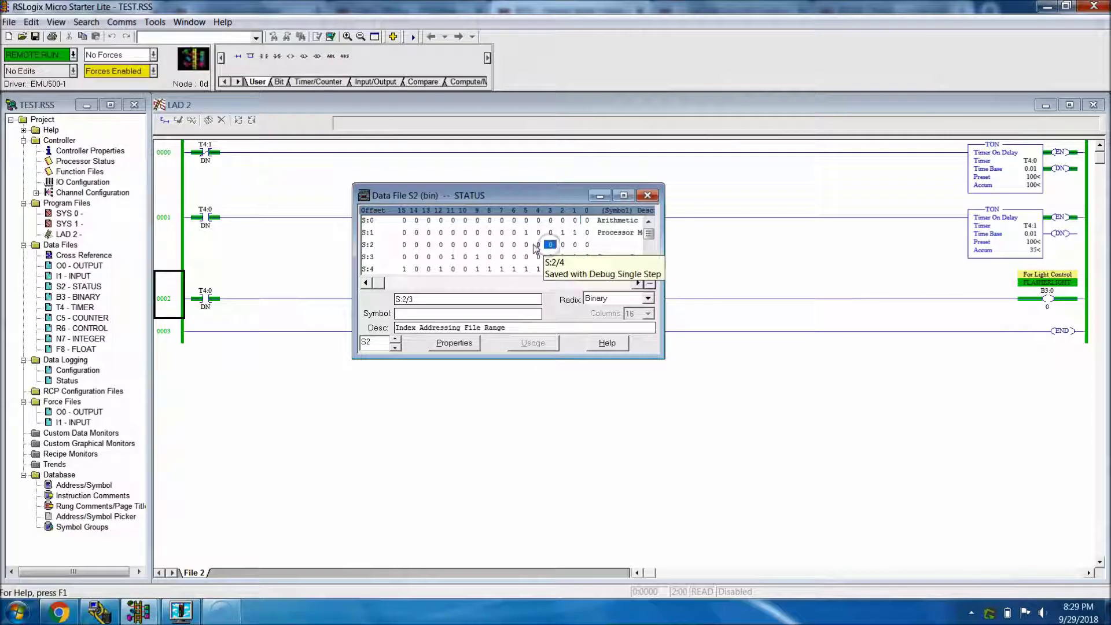
click(548, 245)
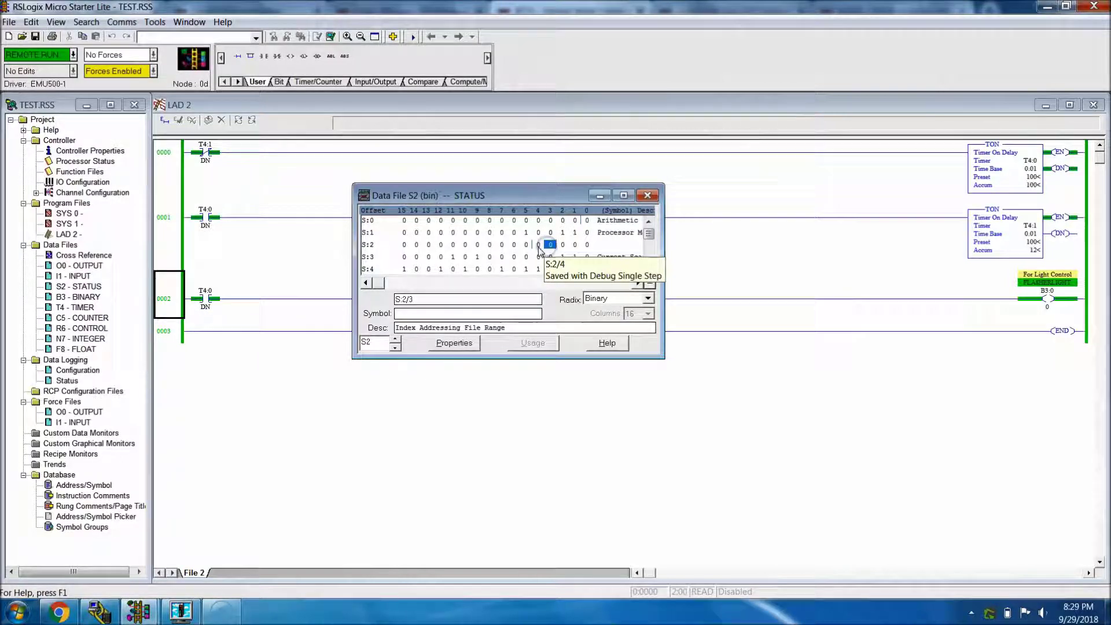
click(652, 202)
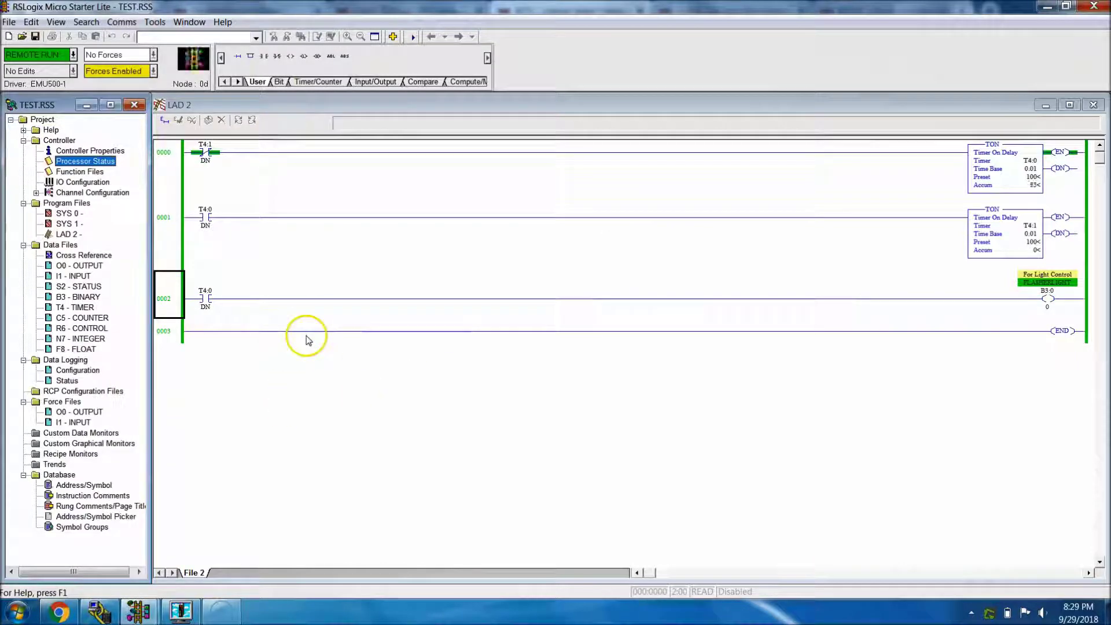
click(58, 612)
- Scroll article 8711 to Cause 3 and Solution 3 and highlight S:58 as the firmware check
scroll(524, 362, down, 8)
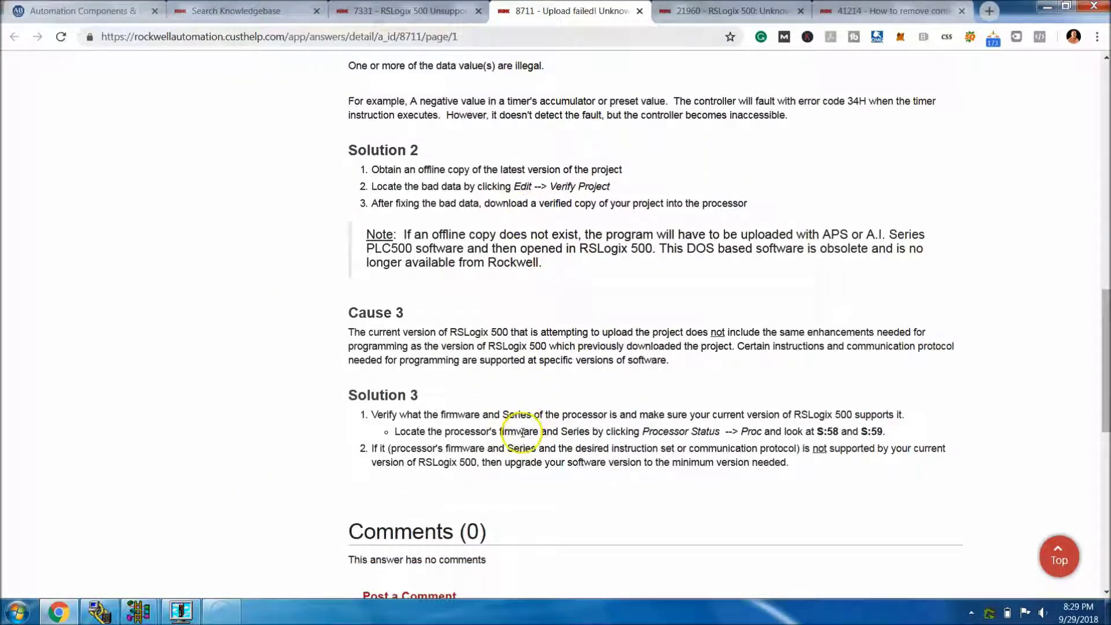
drag(788, 463, 344, 338)
click(342, 334)
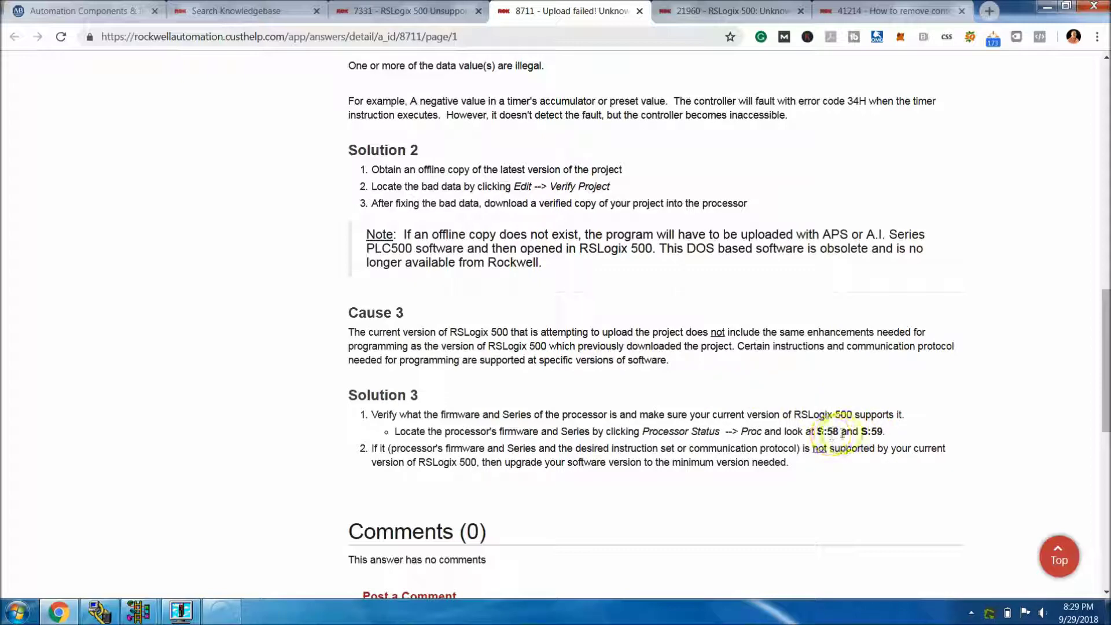
drag(837, 431, 816, 433)
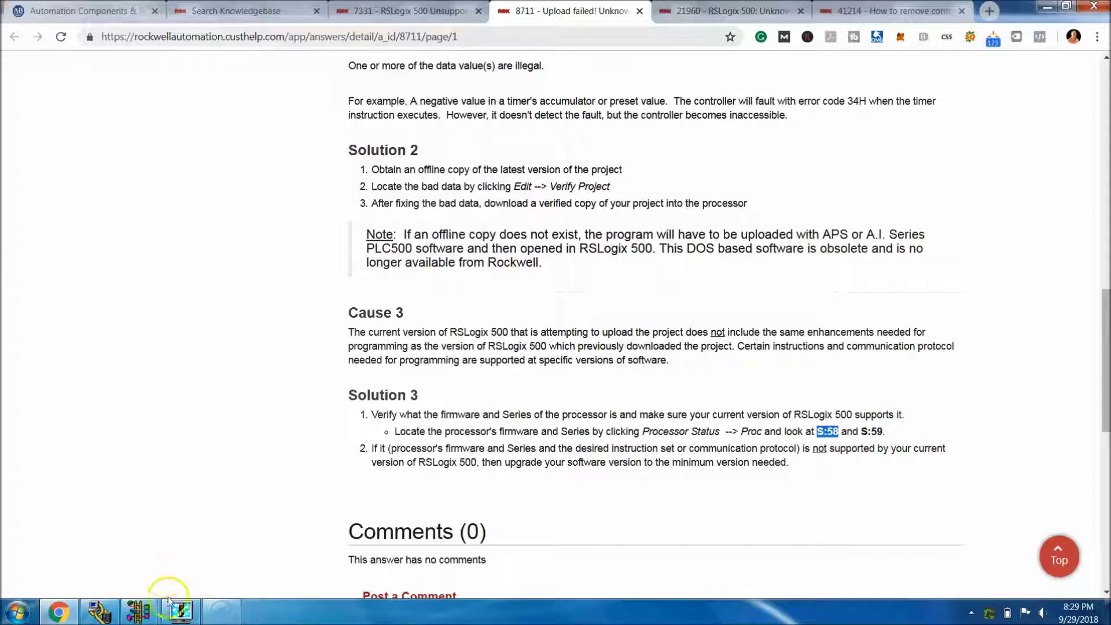
- Reopen status file S2 in Structured radix and confirm OS Series B and FRN 0.0 on the Proc tab
mouse_move(174, 606)
click(92, 526)
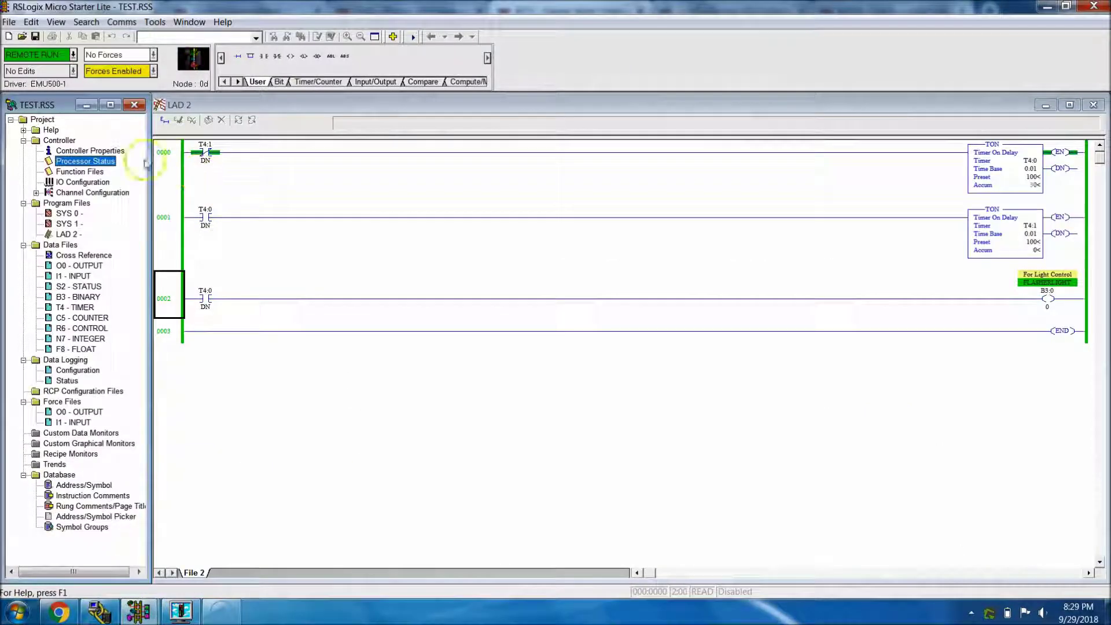
double_click(92, 161)
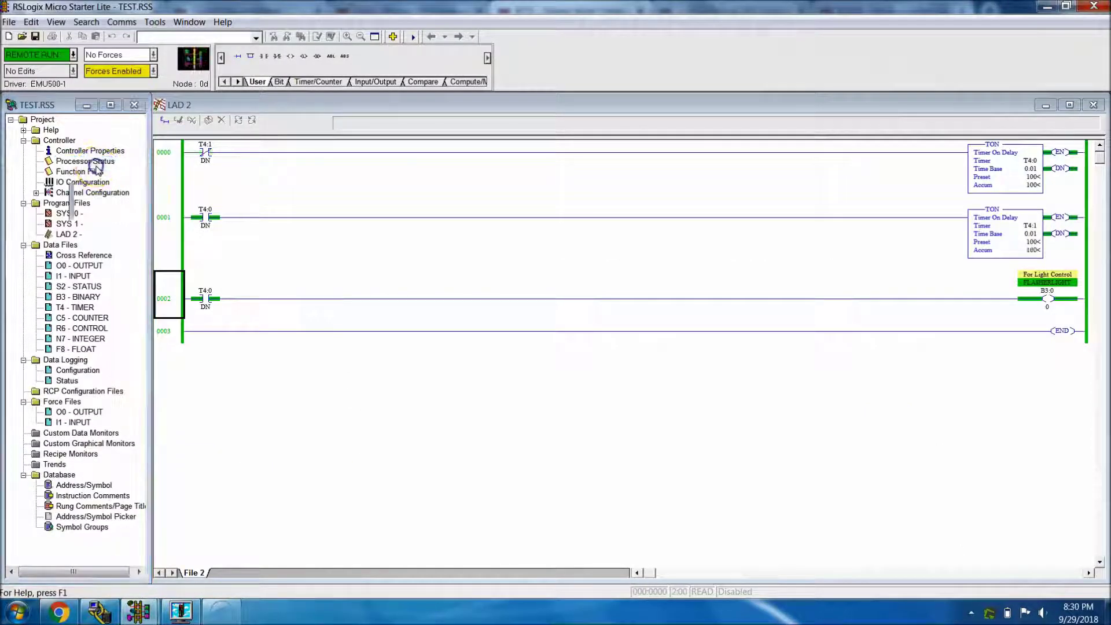
drag(247, 178, 440, 193)
click(506, 376)
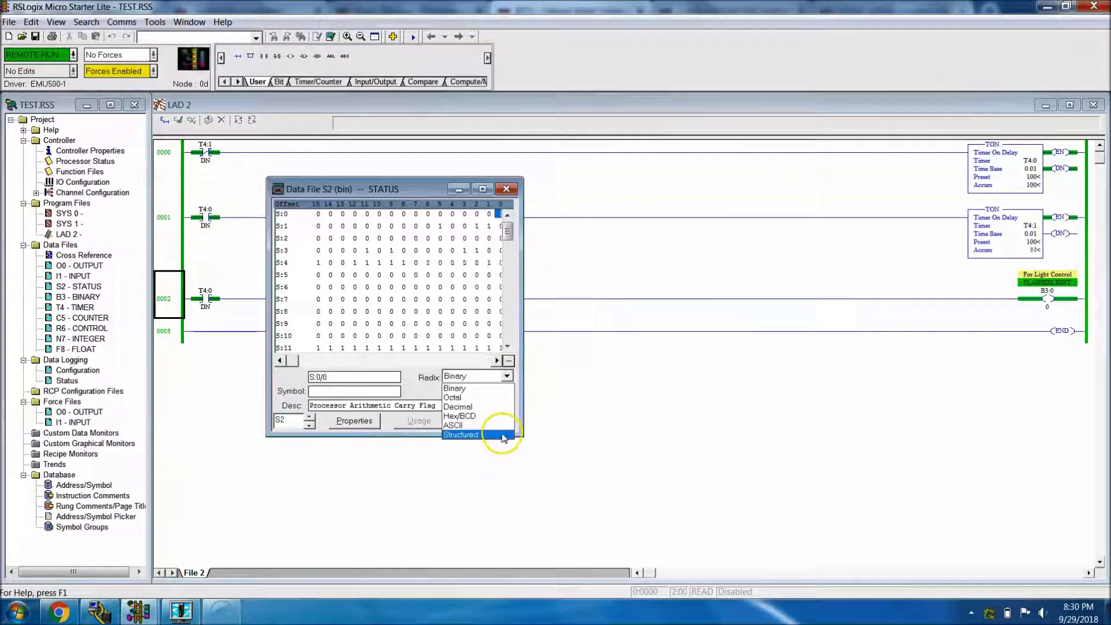
click(494, 434)
click(321, 210)
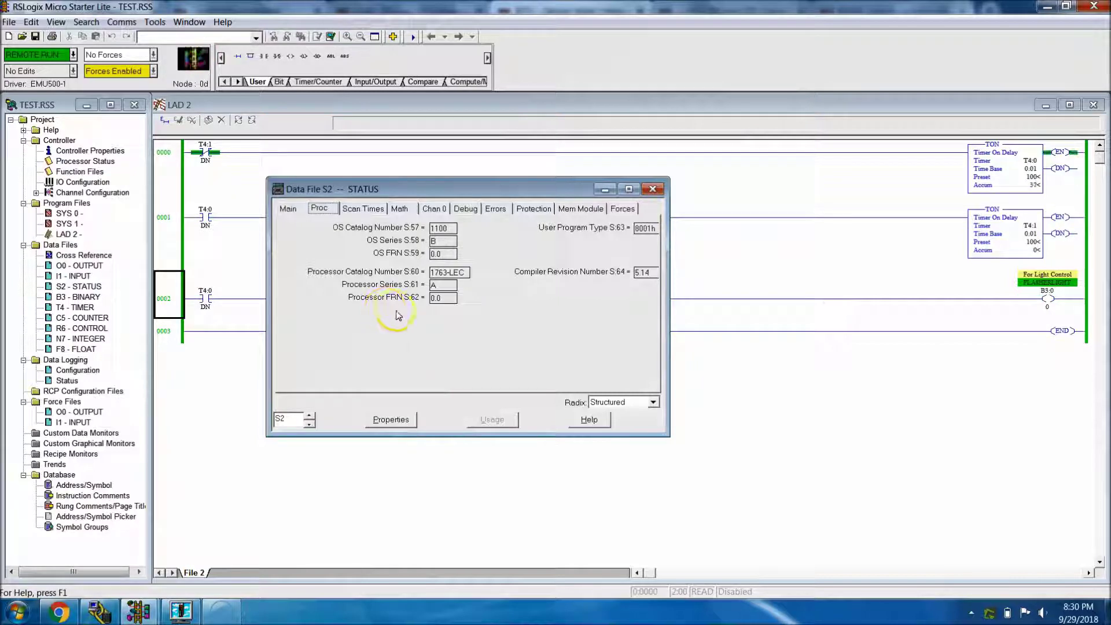
click(653, 190)
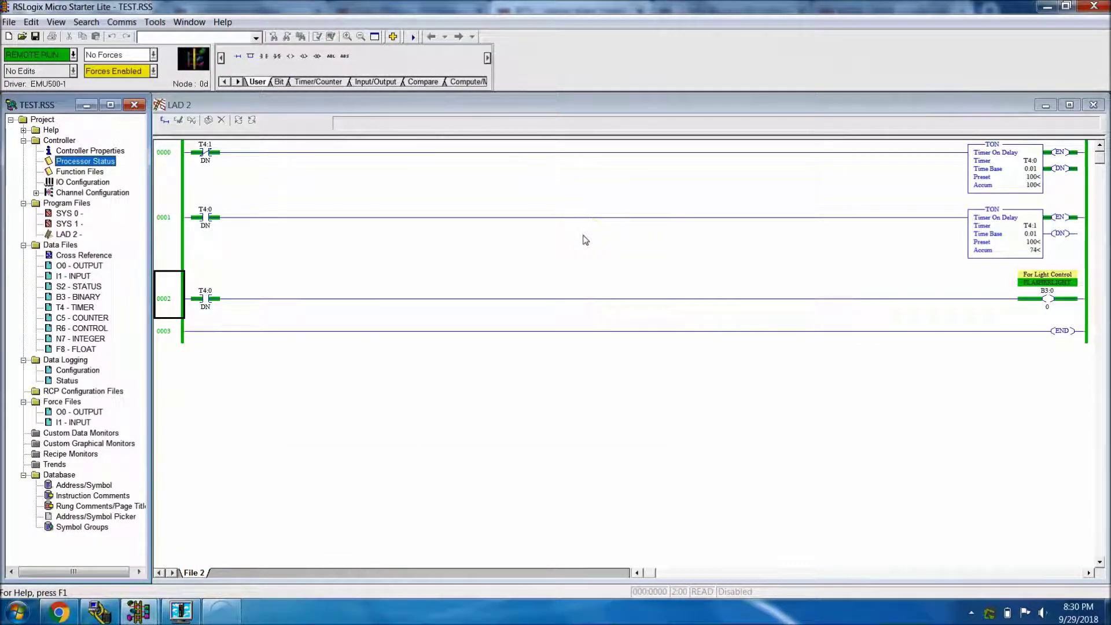
click(291, 492)
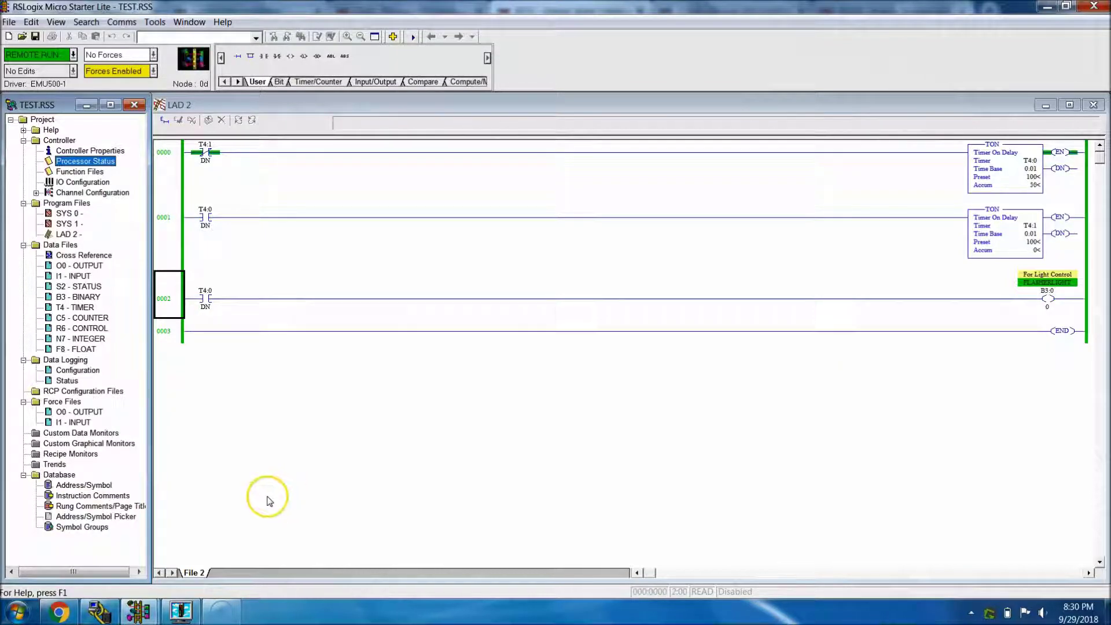
click(58, 611)
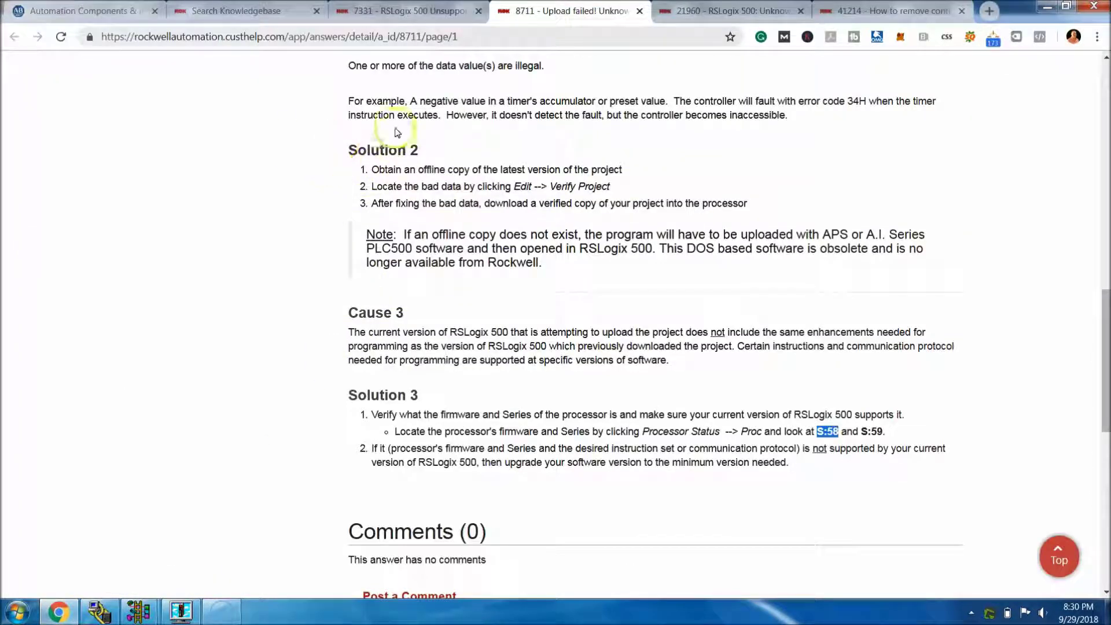
- Scroll back to the top of the article and highlight the article number 8711
scroll(521, 150, up, 15)
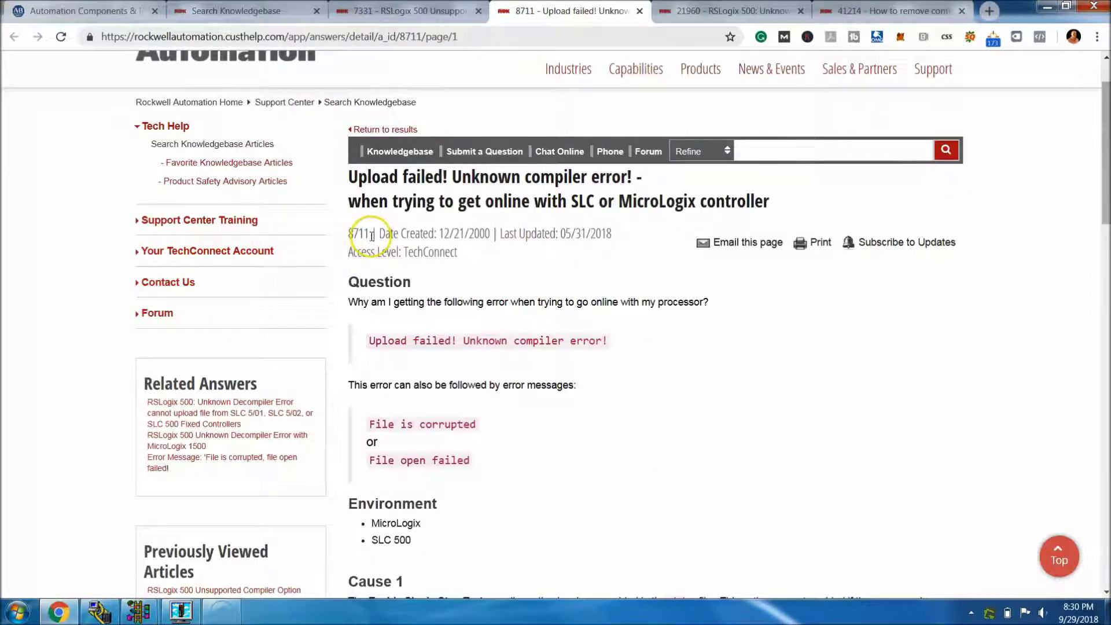
drag(371, 236, 342, 240)
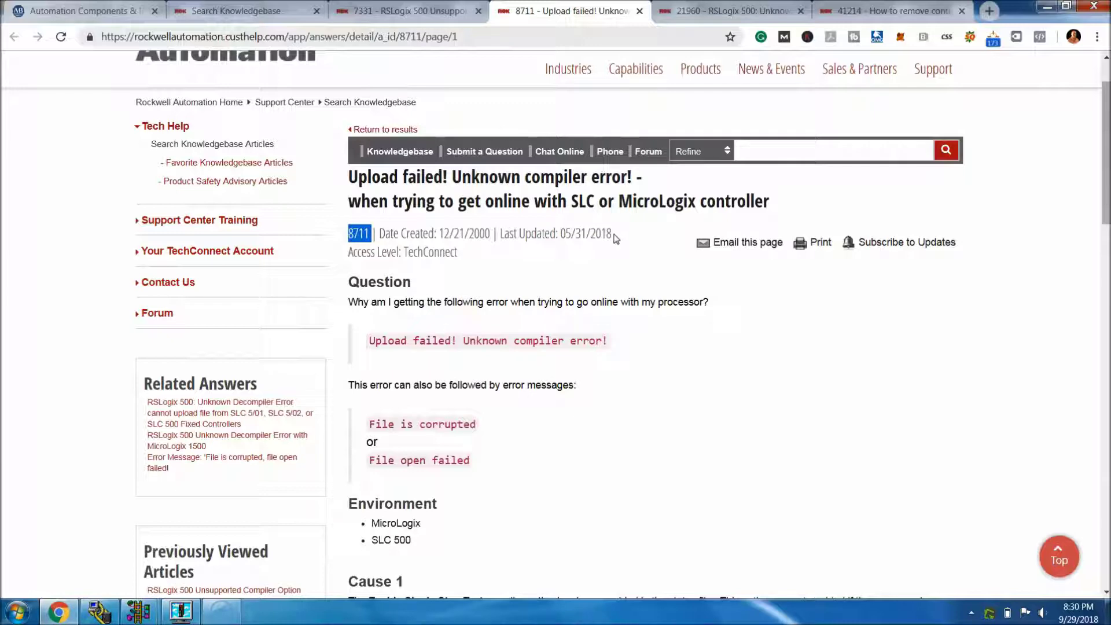
- Read article 7331's Processor Status solution, then return to the TEST.RSS project in RSLogix
click(389, 11)
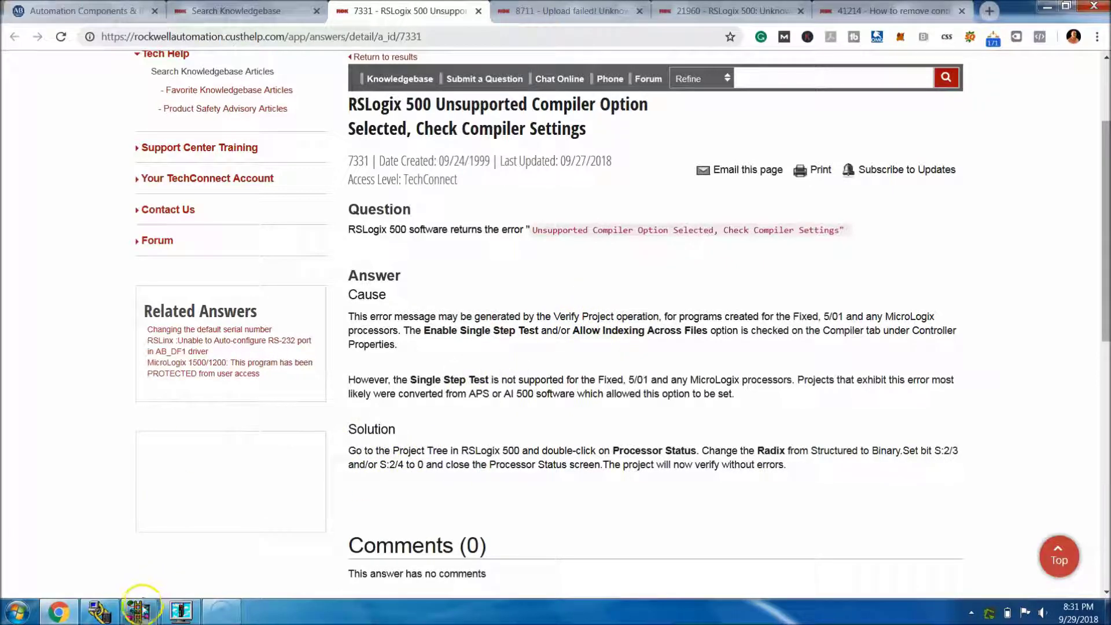
mouse_move(137, 608)
click(132, 552)
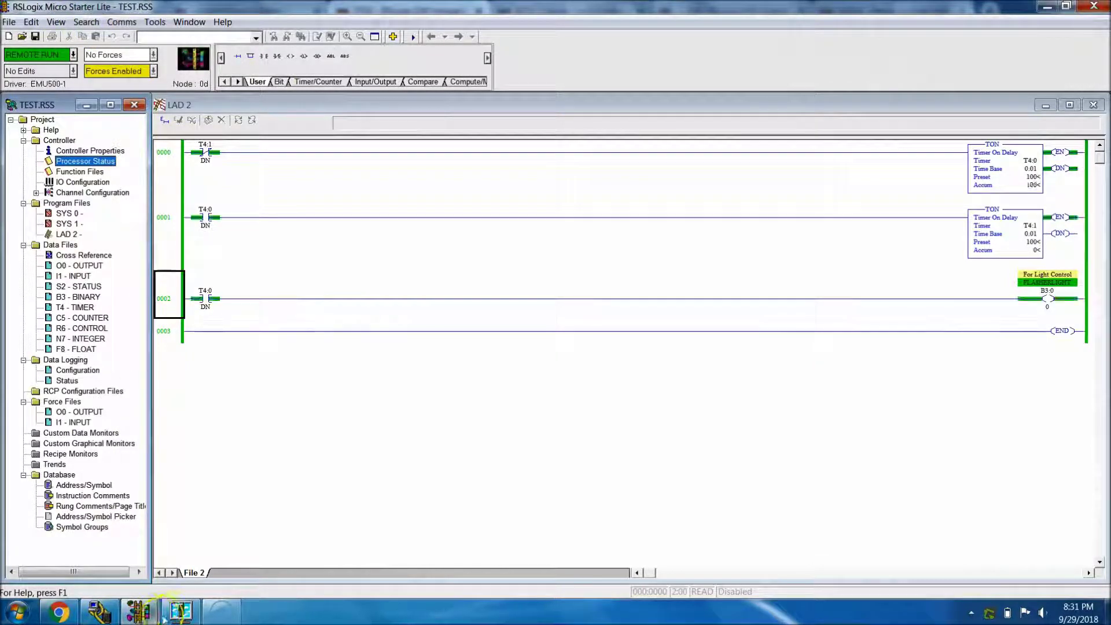
click(181, 612)
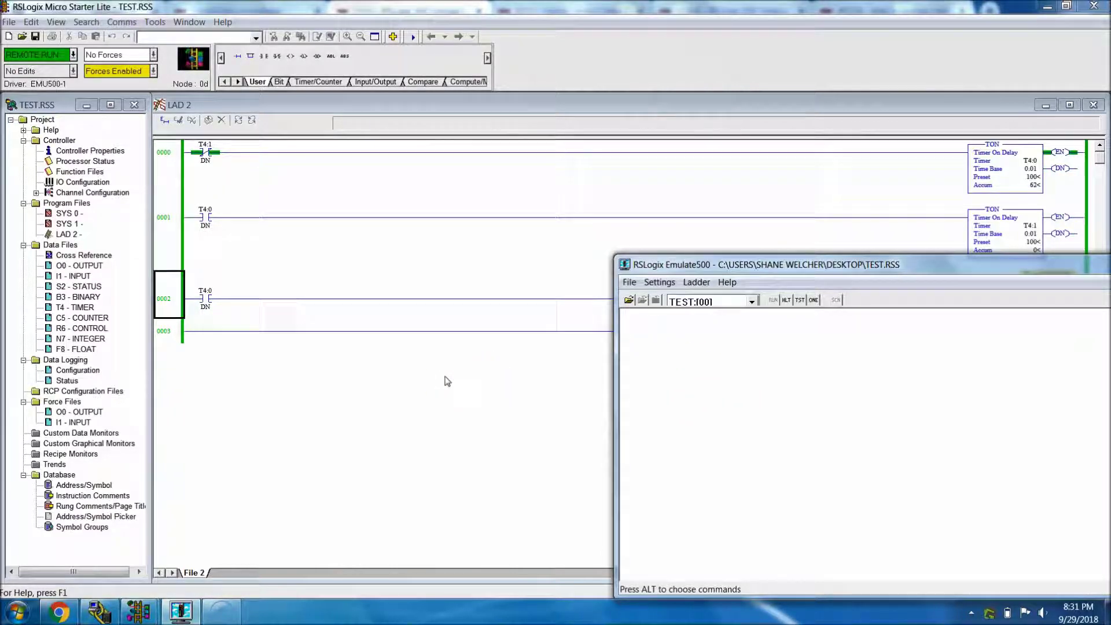
click(184, 565)
click(60, 612)
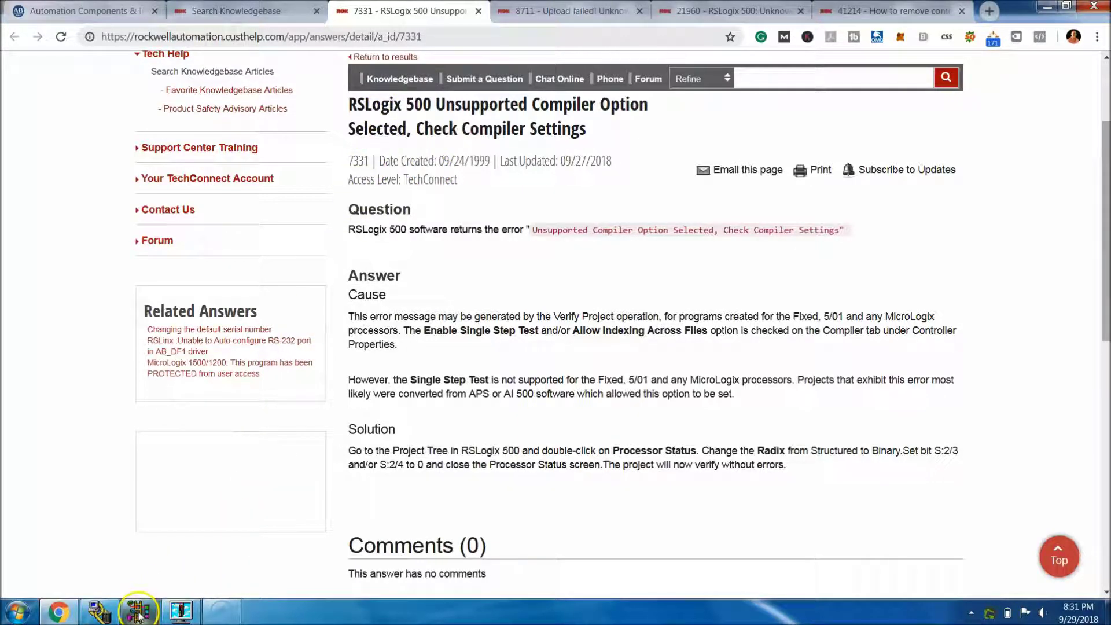
mouse_move(137, 615)
click(109, 528)
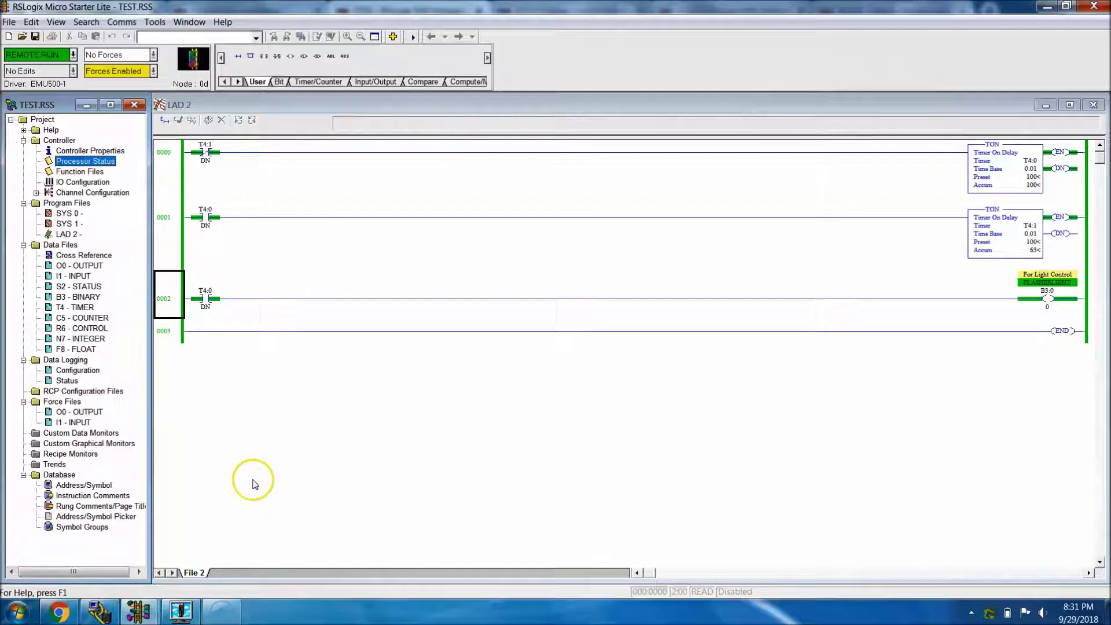